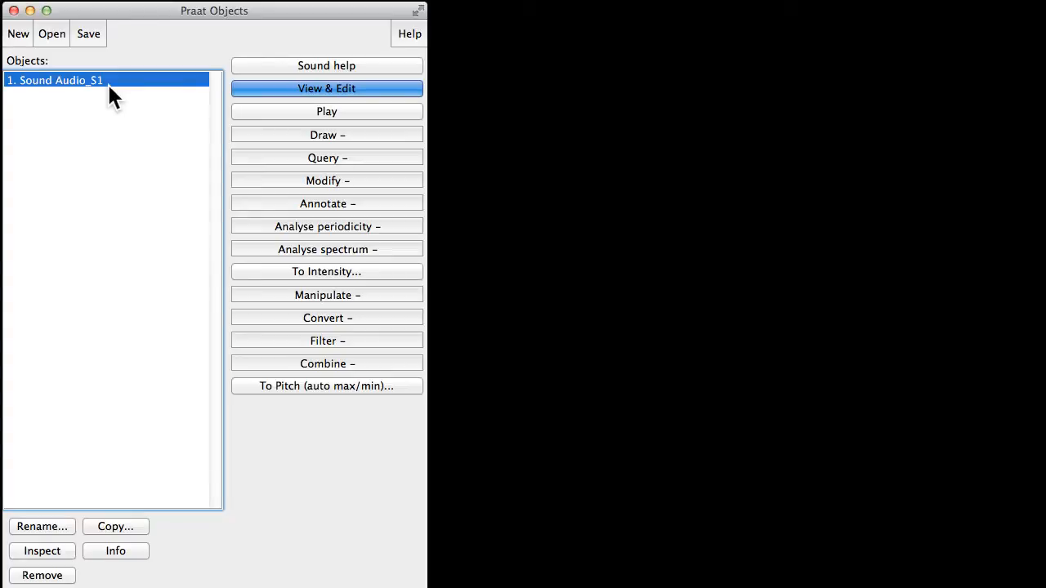
# Open the sound Audio_S1 for viewing and editing, and hide its pulses
pyautogui.click(295, 88)
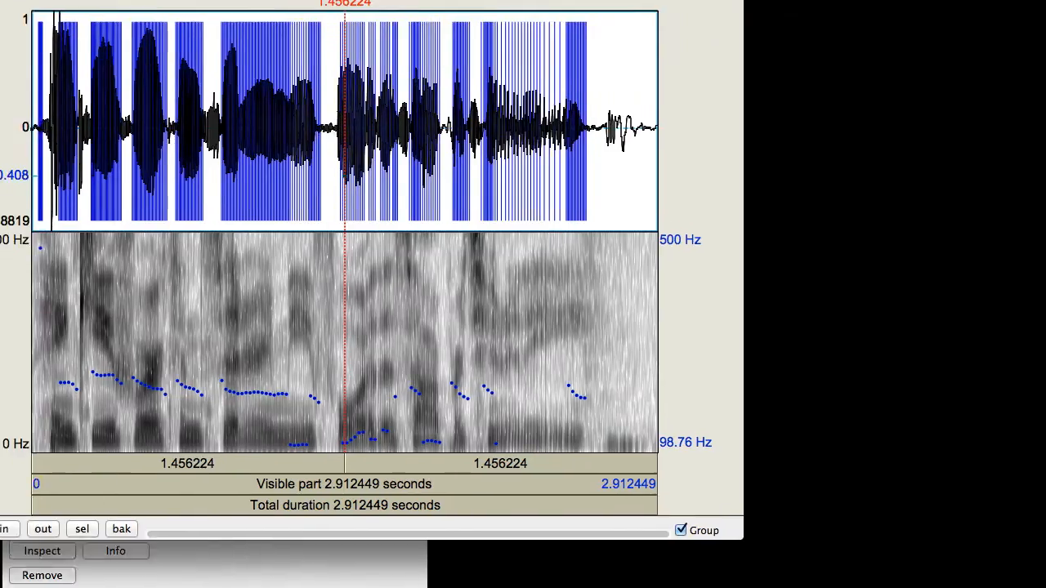
pyautogui.moveTo(278, 0); pyautogui.dragTo(523, 14)
pyautogui.click(636, 29)
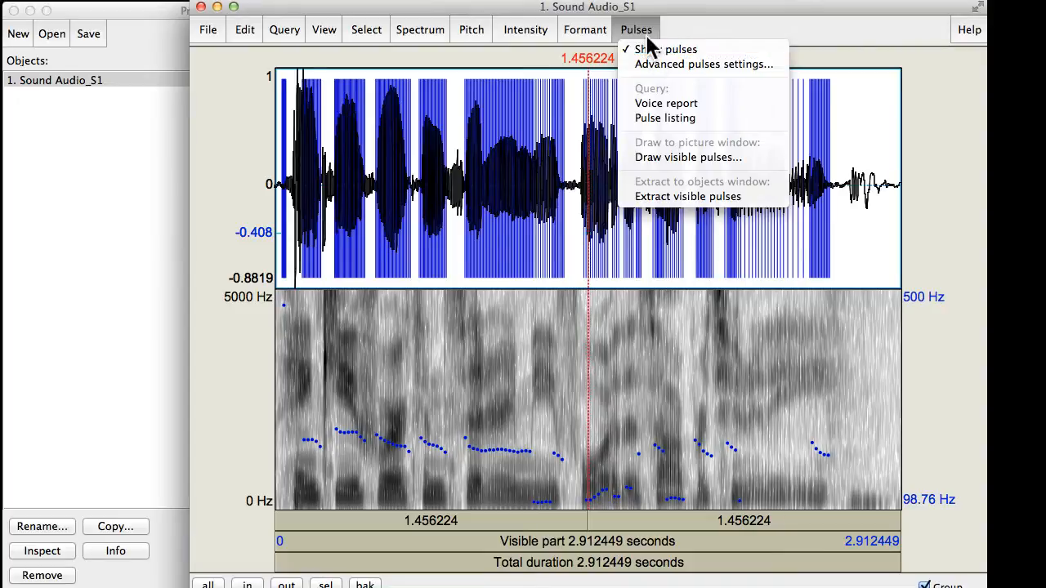
pyautogui.click(653, 51)
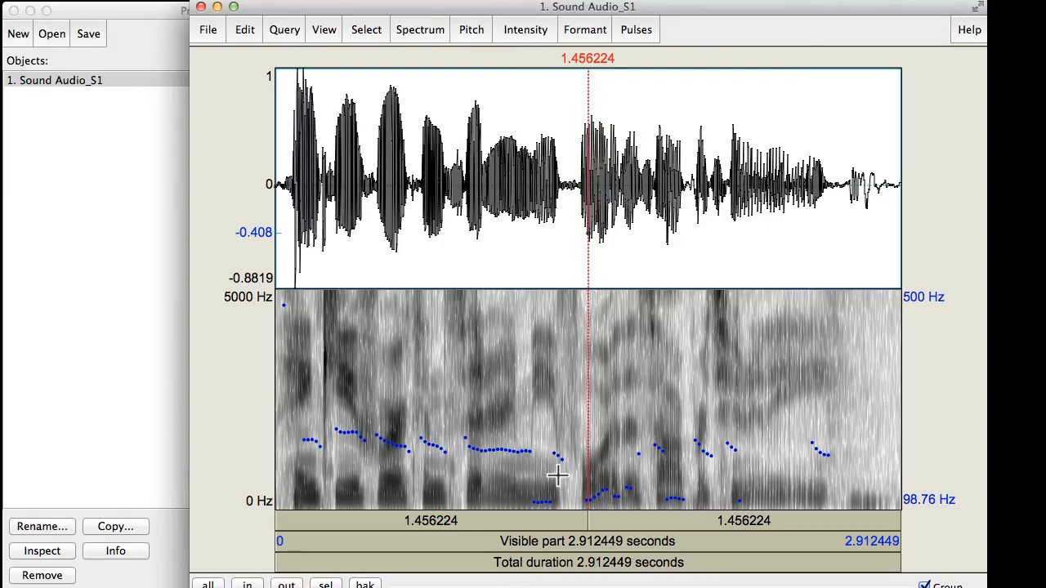
# Hide the spectrogram and the pitch contour so only the waveform is displayed, and fit the editor window on screen
pyautogui.click(431, 30)
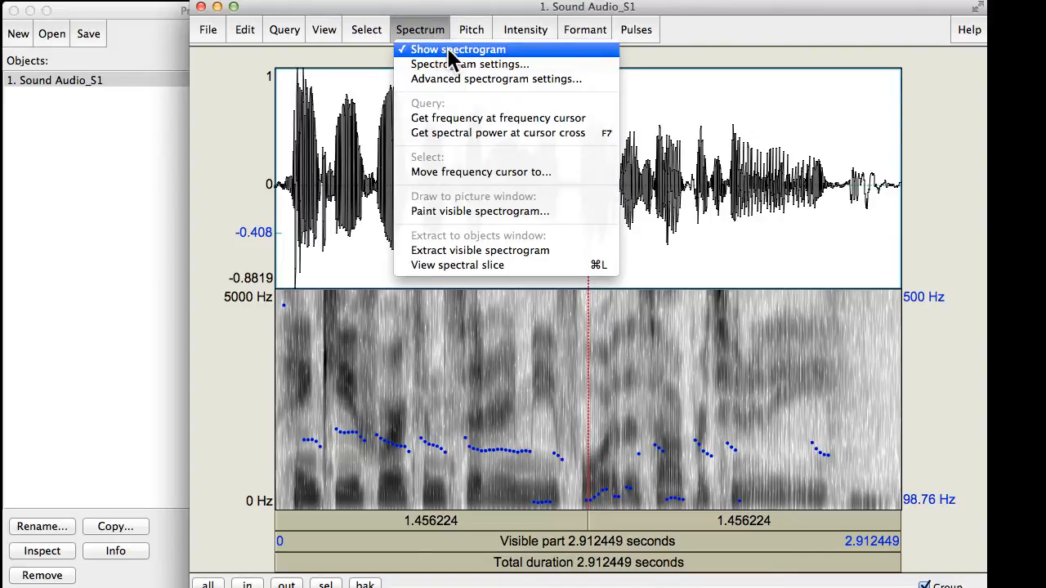
pyautogui.click(449, 52)
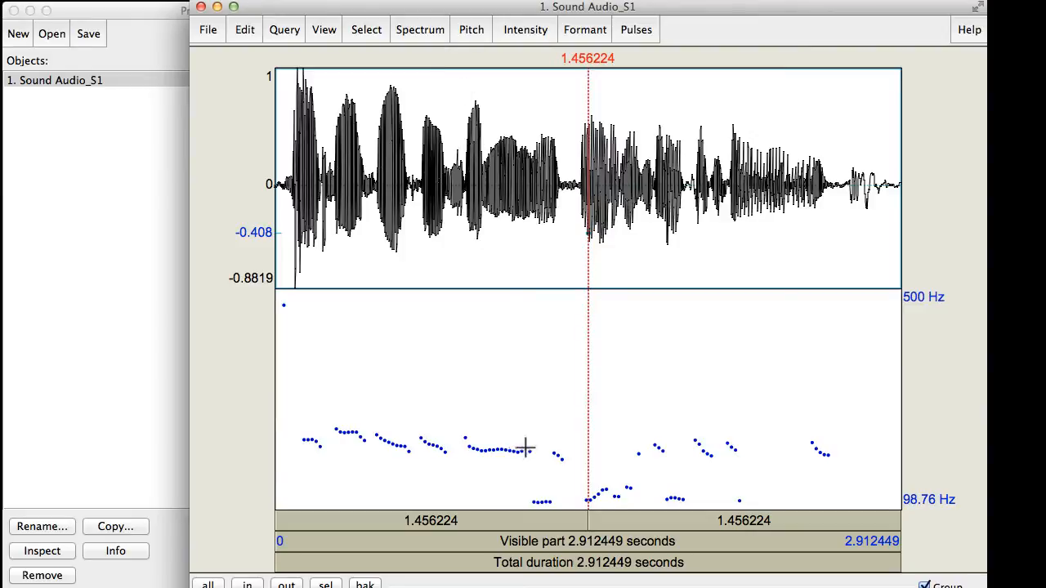
pyautogui.click(480, 30)
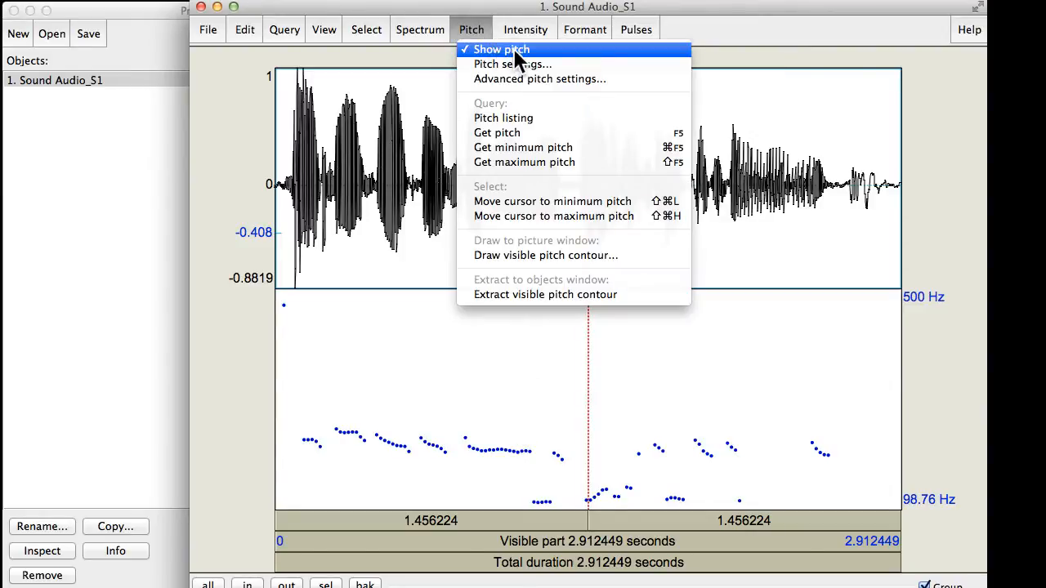
pyautogui.click(513, 48)
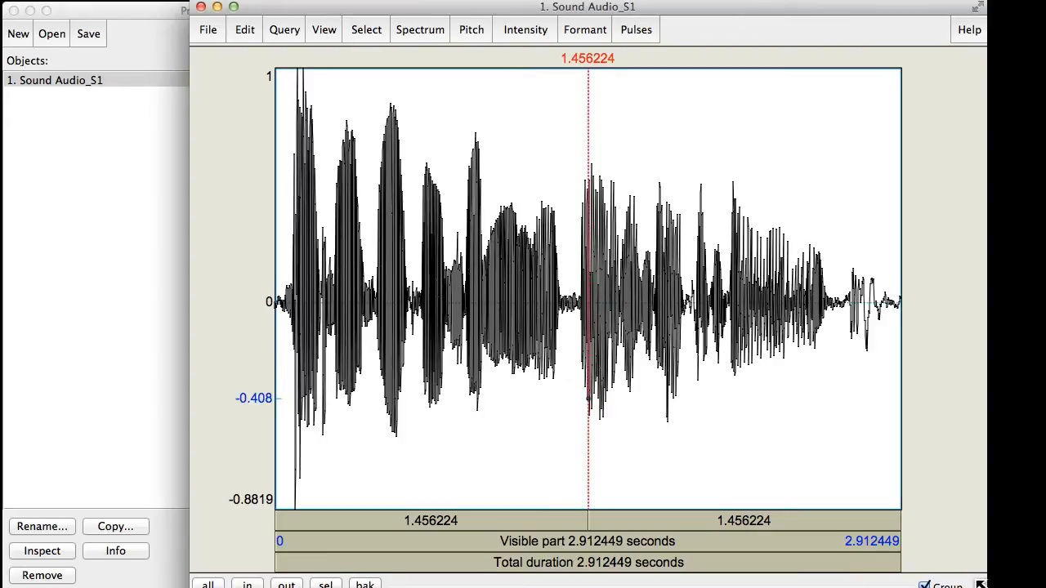
pyautogui.moveTo(985, 583); pyautogui.dragTo(981, 564)
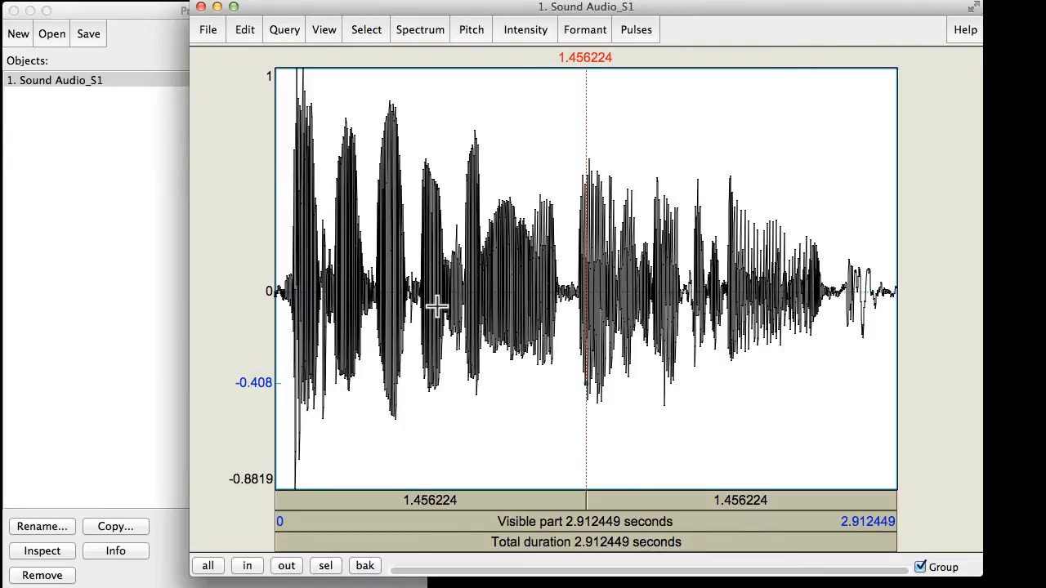
# Select the waveform stretches at about 0.466–0.615 s and 1.326–1.426 s for inspection, and close the sound editor
pyautogui.moveTo(375, 276); pyautogui.dragTo(405, 292)
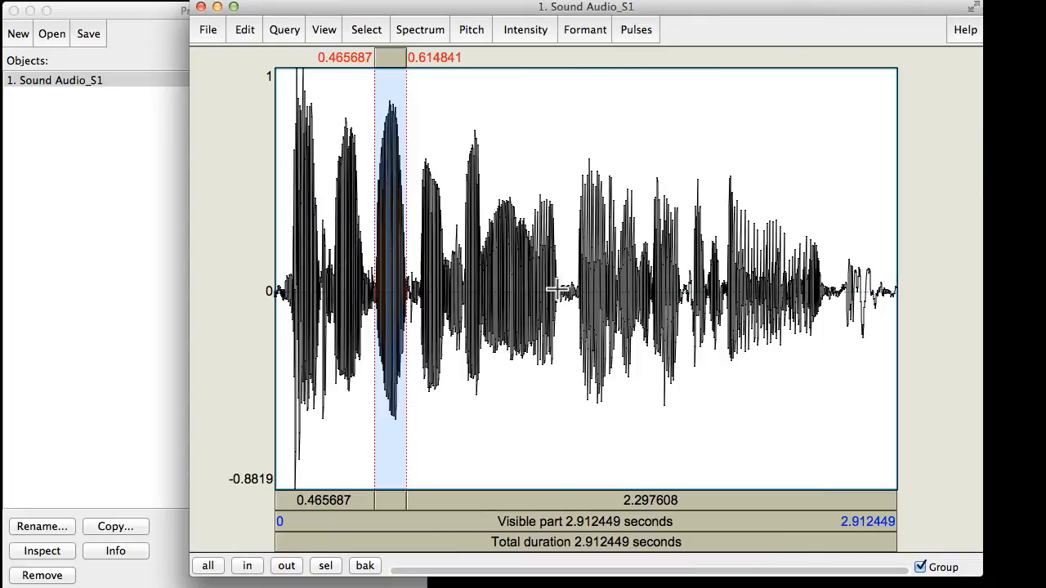
pyautogui.moveTo(558, 290); pyautogui.dragTo(579, 295)
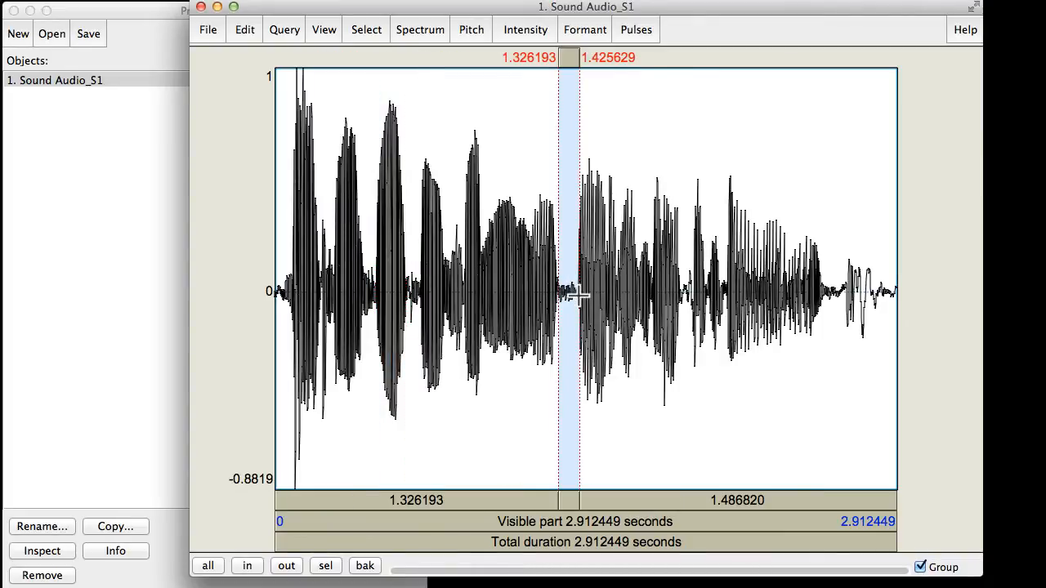
pyautogui.click(499, 276)
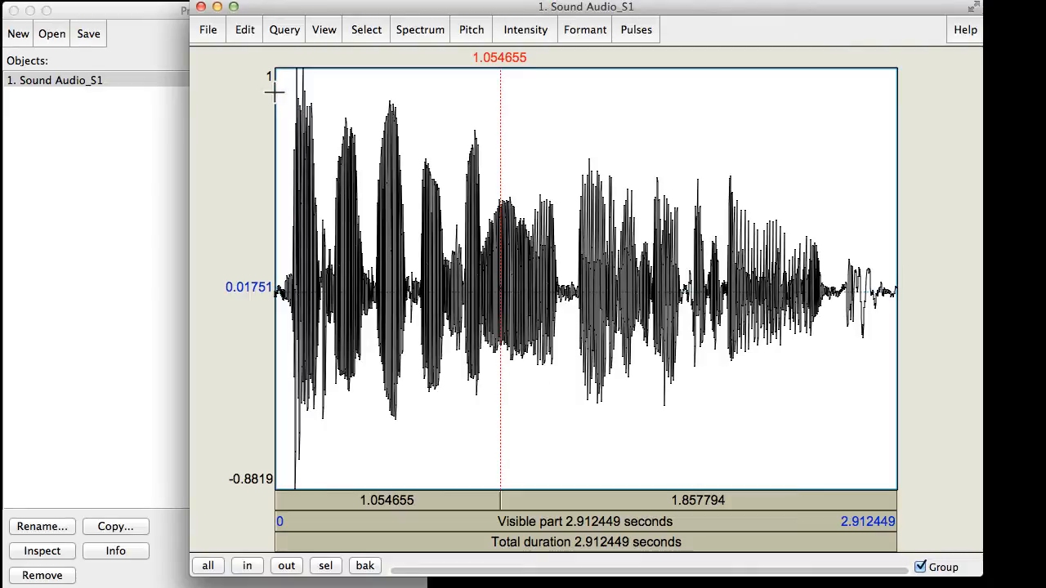
pyautogui.click(201, 7)
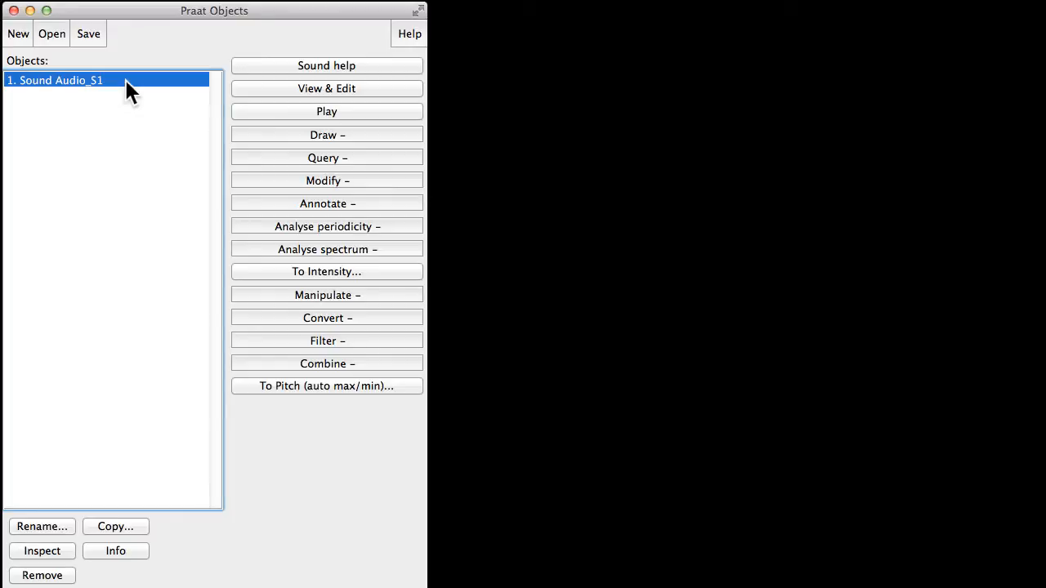
# Create a TextGrid from the sound with one interval tier named region and no point tiers
pyautogui.click(325, 204)
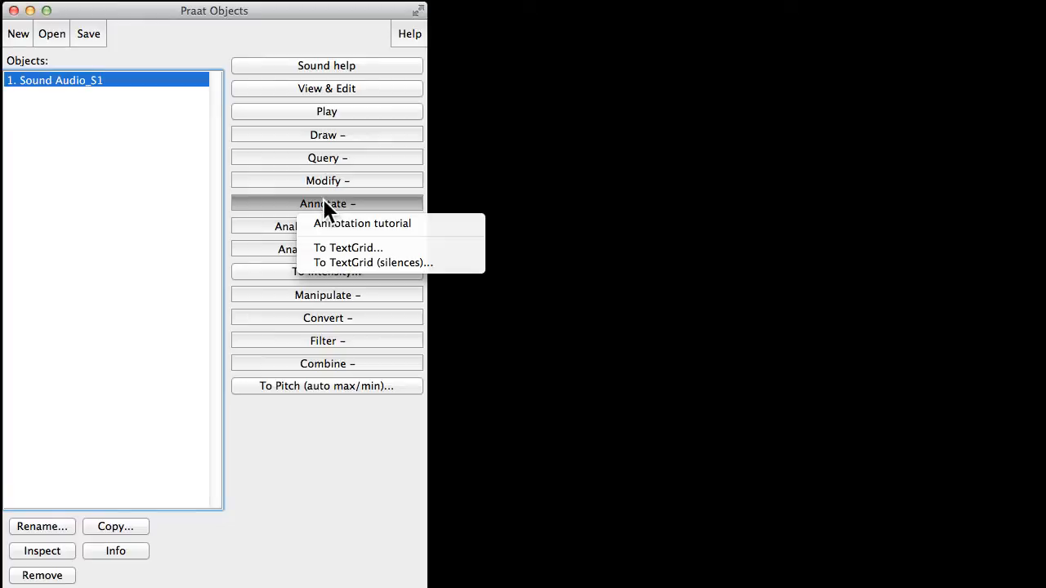
pyautogui.click(351, 247)
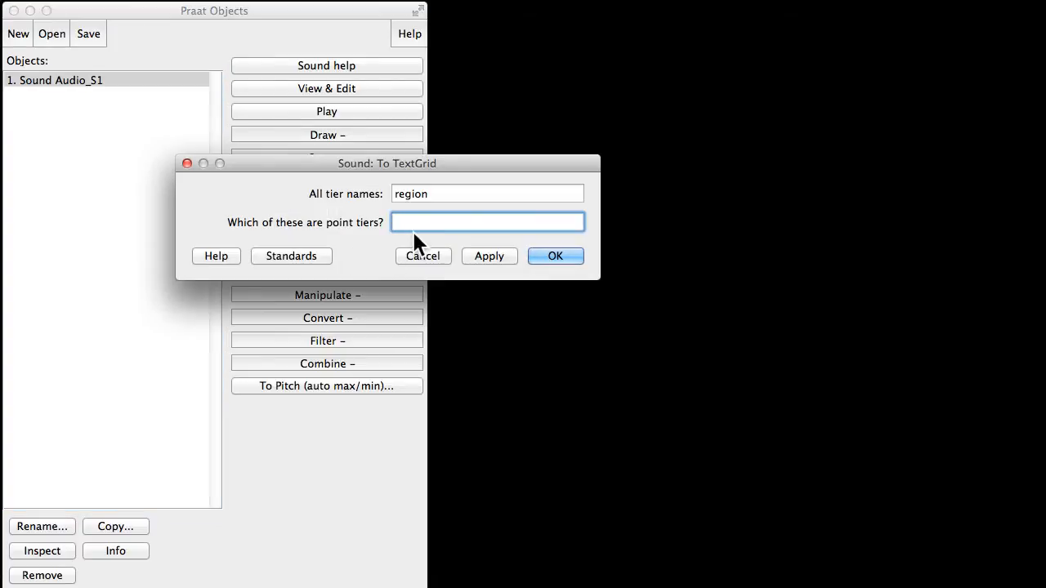
pyautogui.click(444, 194)
pyautogui.doubleClick(401, 193)
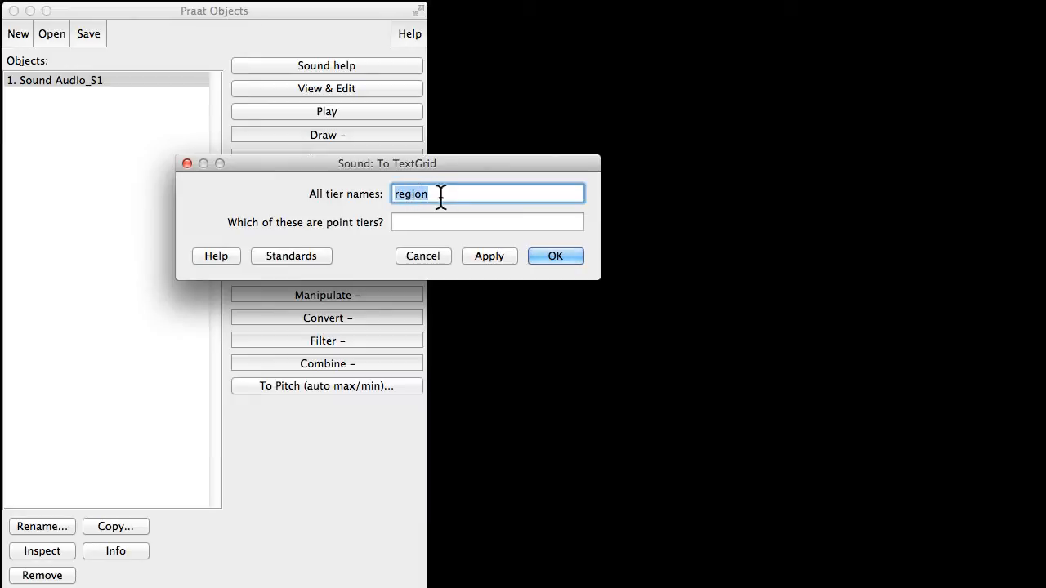
pyautogui.click(465, 194)
pyautogui.moveTo(465, 194); pyautogui.dragTo(347, 188)
pyautogui.press('BackSpace')
pyautogui.write('region')
pyautogui.click(425, 223)
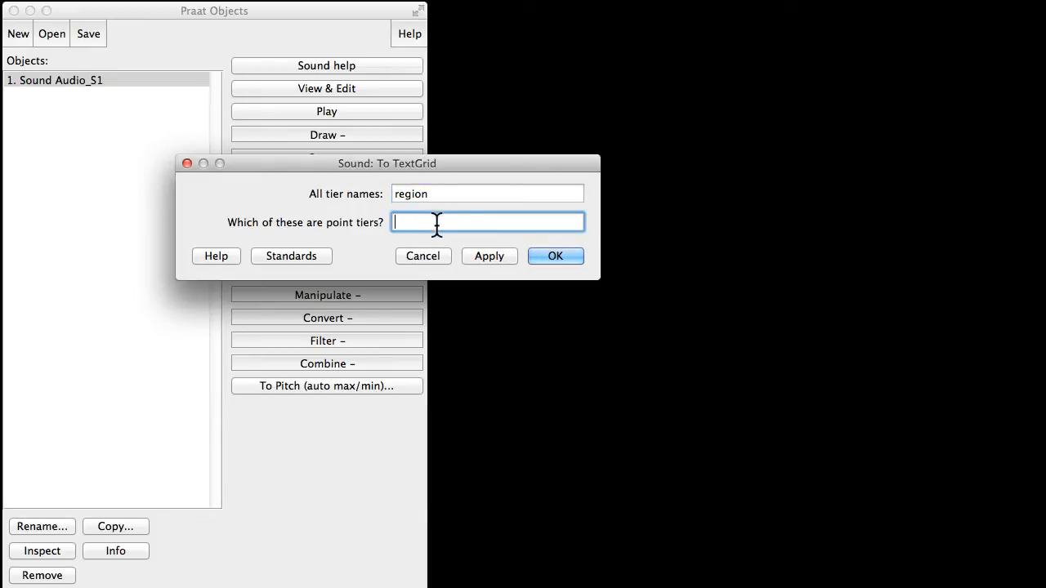
pyautogui.click(564, 255)
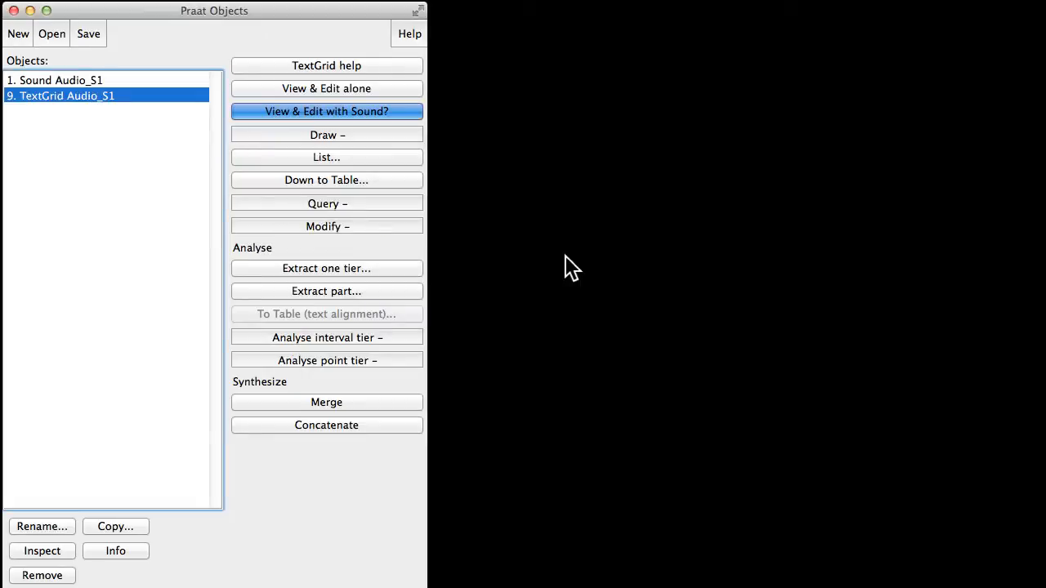
# Open the sound and its TextGrid together in the editor, and move the window fully into view
pyautogui.keyDown('shift'); pyautogui.click(127, 82); pyautogui.keyUp('shift')
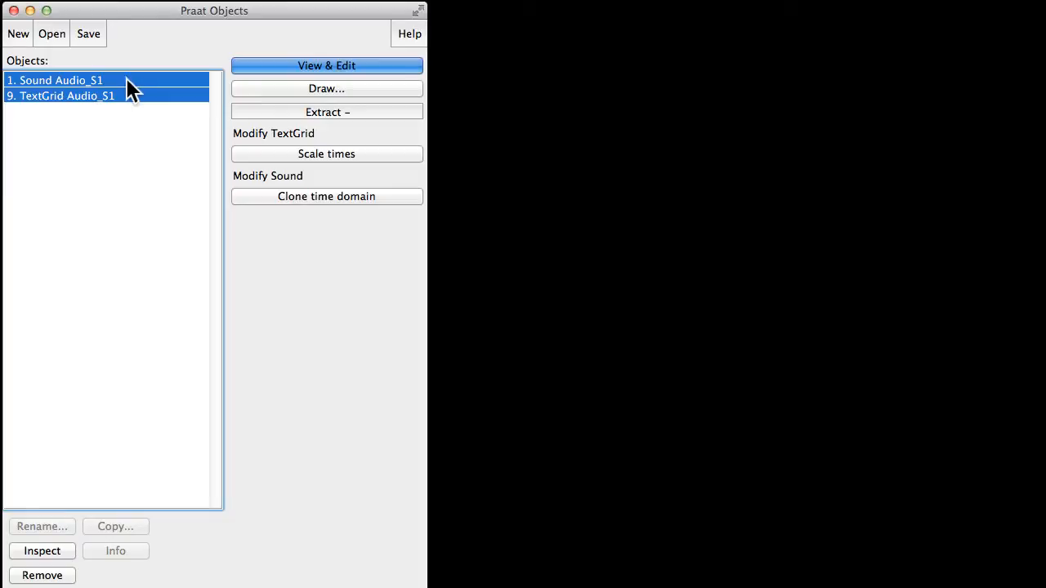
pyautogui.click(302, 65)
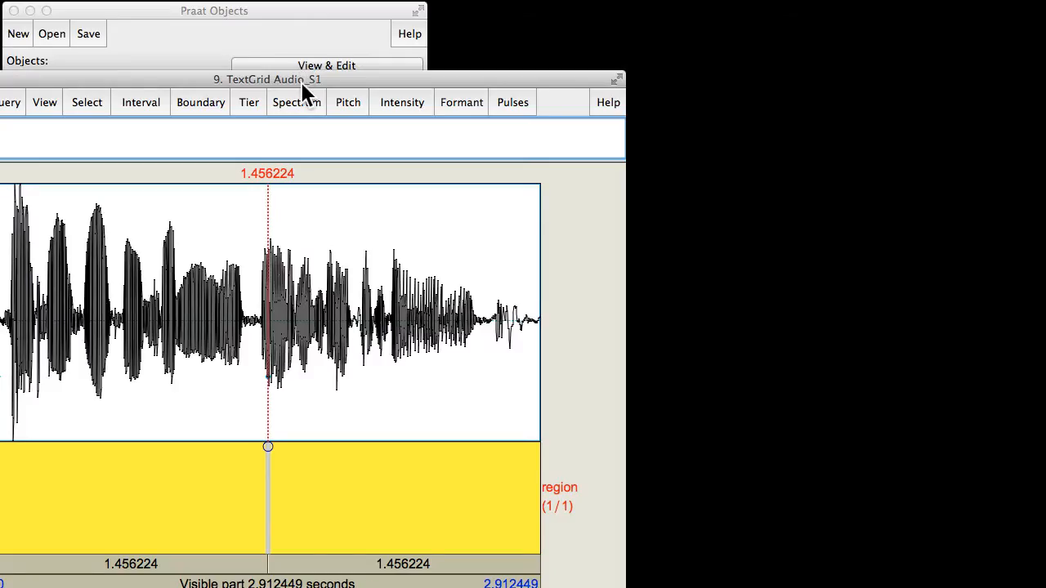
pyautogui.moveTo(301, 82); pyautogui.dragTo(625, 31)
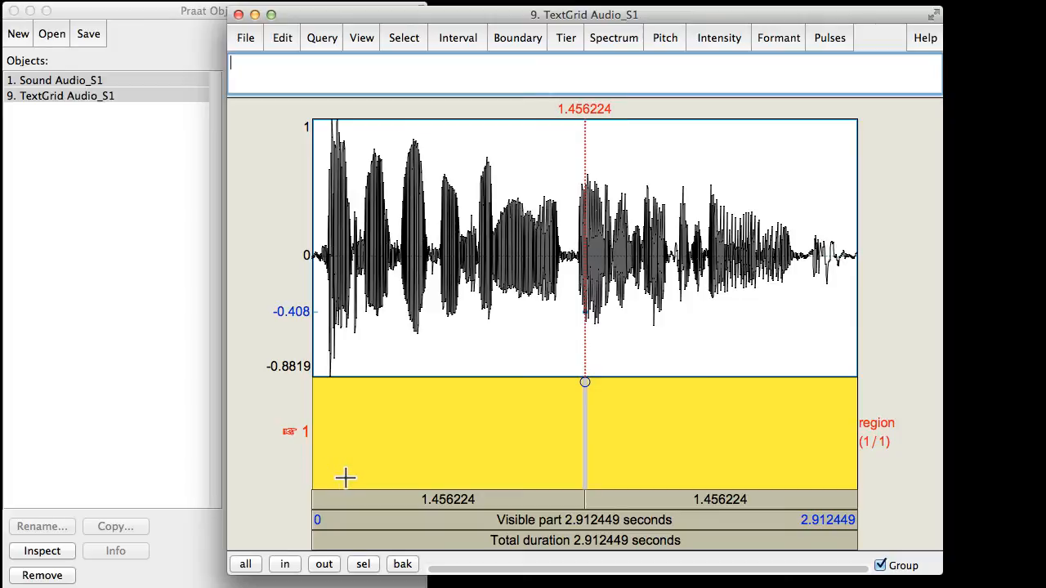
# Add a second interval tier named another_tier at position 2, below the region tier
pyautogui.click(566, 38)
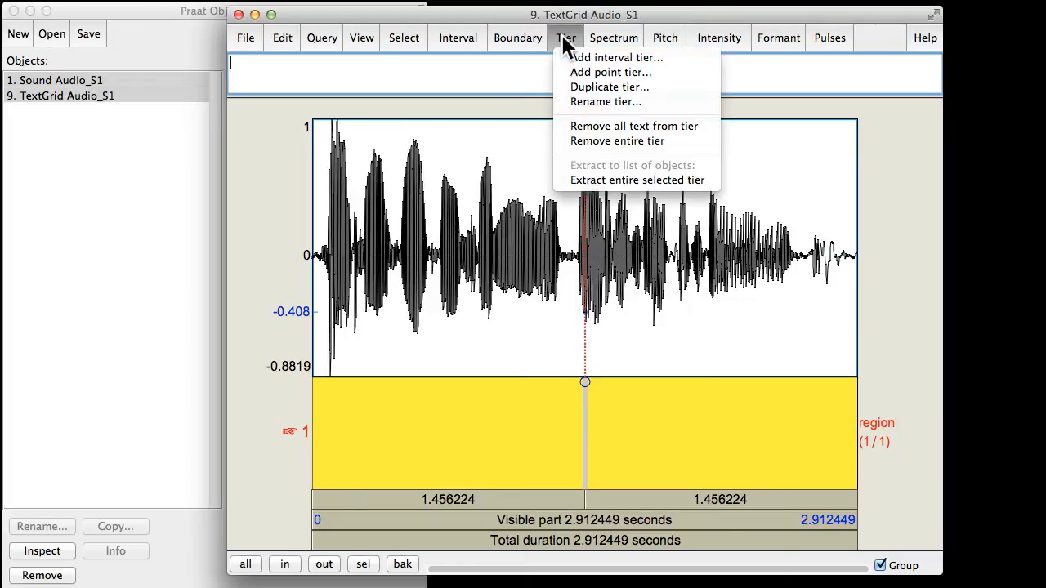
pyautogui.click(575, 55)
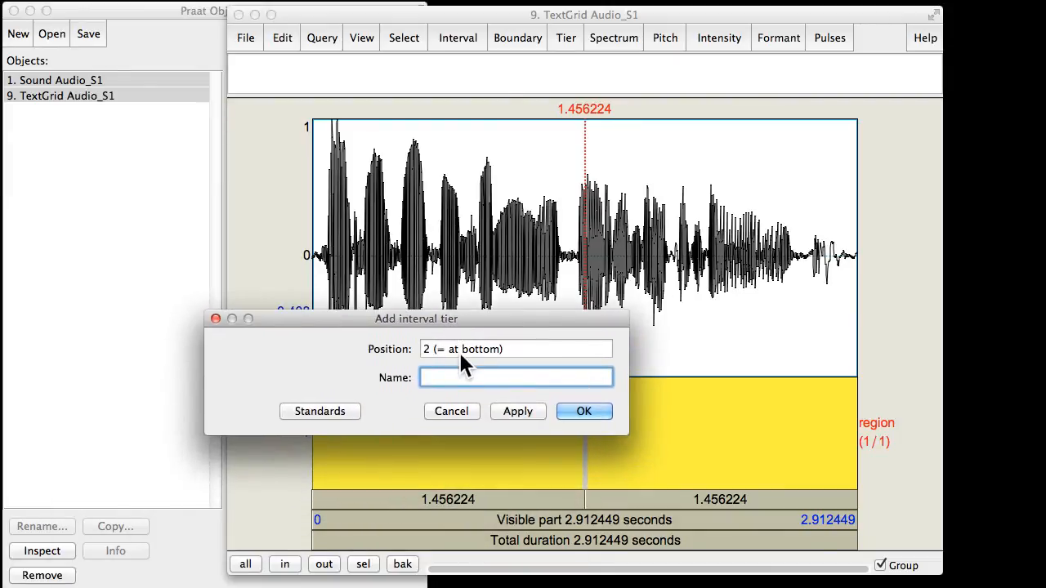
pyautogui.write('another')
pyautogui.press('BackSpace')
pyautogui.write('_tier')
pyautogui.click(583, 411)
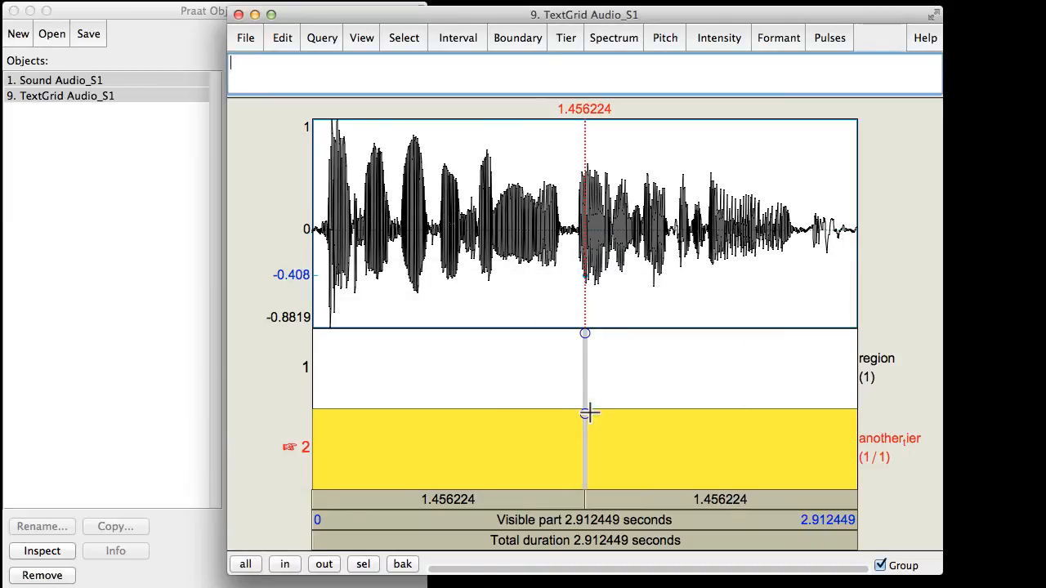
# Remove the entire second tier from the TextGrid
pyautogui.click(491, 460)
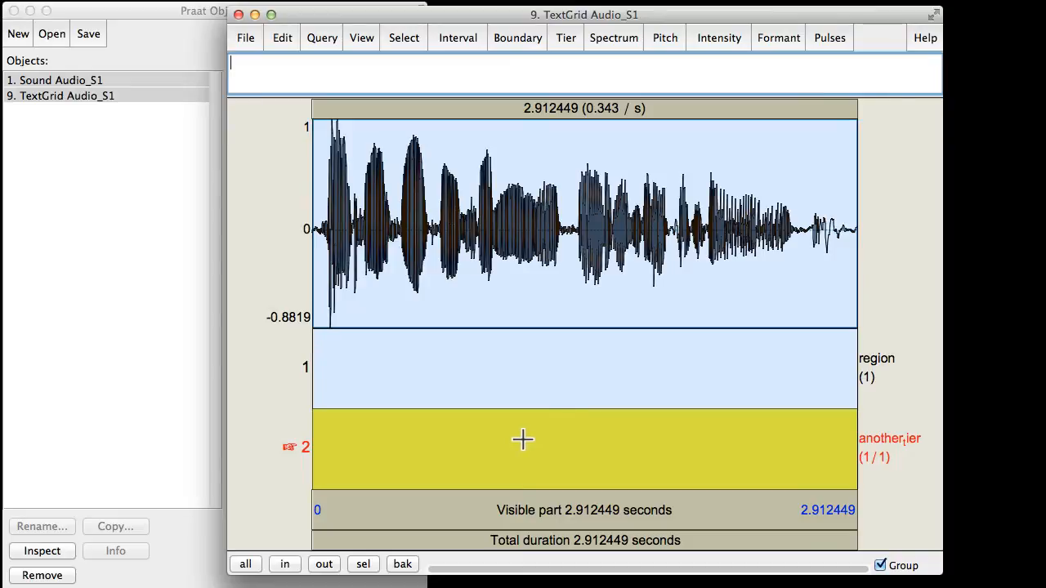
pyautogui.click(564, 39)
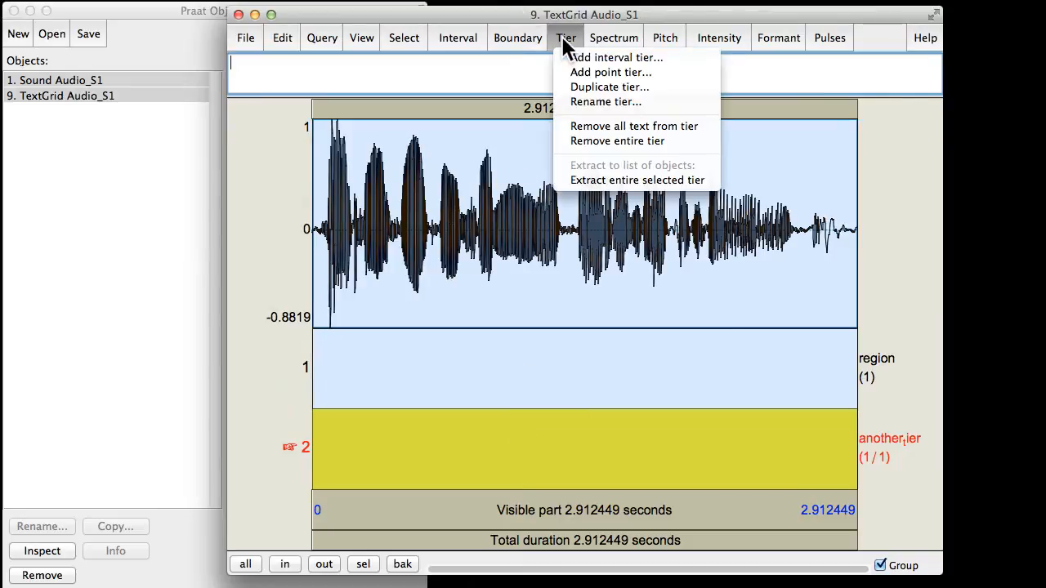
pyautogui.click(609, 141)
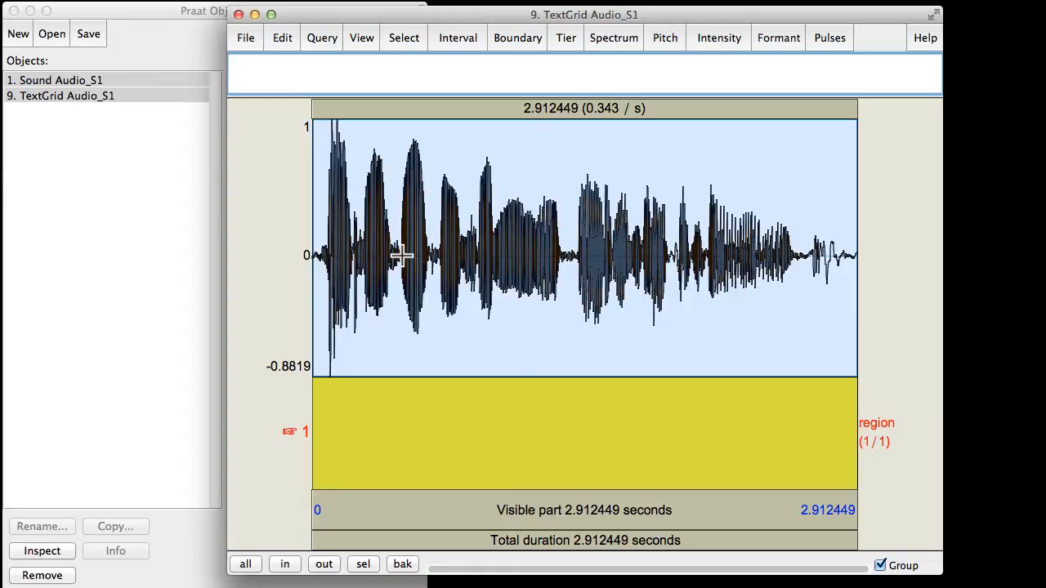
# Add region tier boundaries around the third large waveform peak, about 0.476–0.616 s, and the mid-recording pause, about 1.319–1.419 s
pyautogui.moveTo(401, 255); pyautogui.dragTo(425, 272)
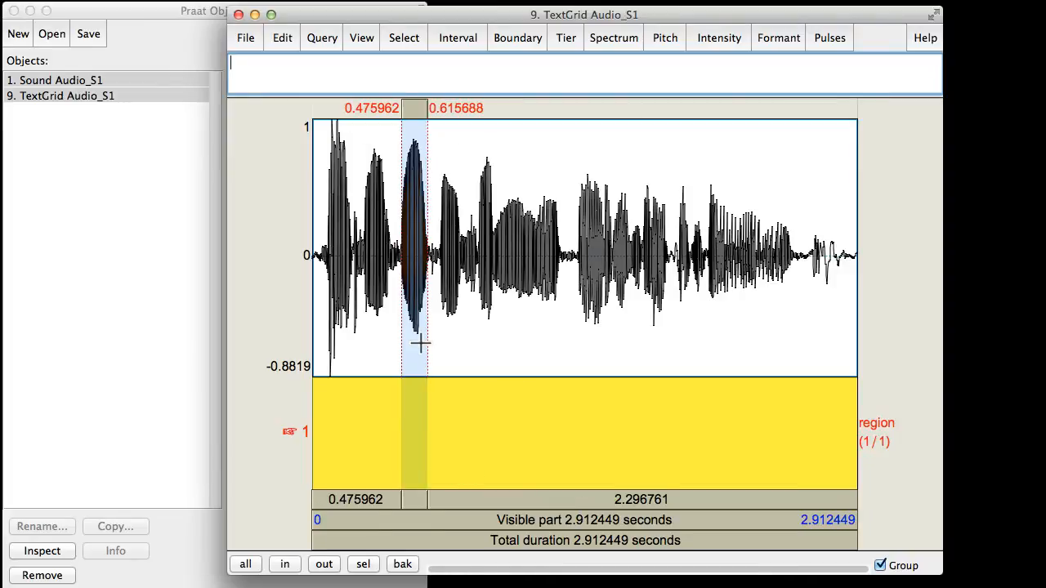
pyautogui.press('Return')
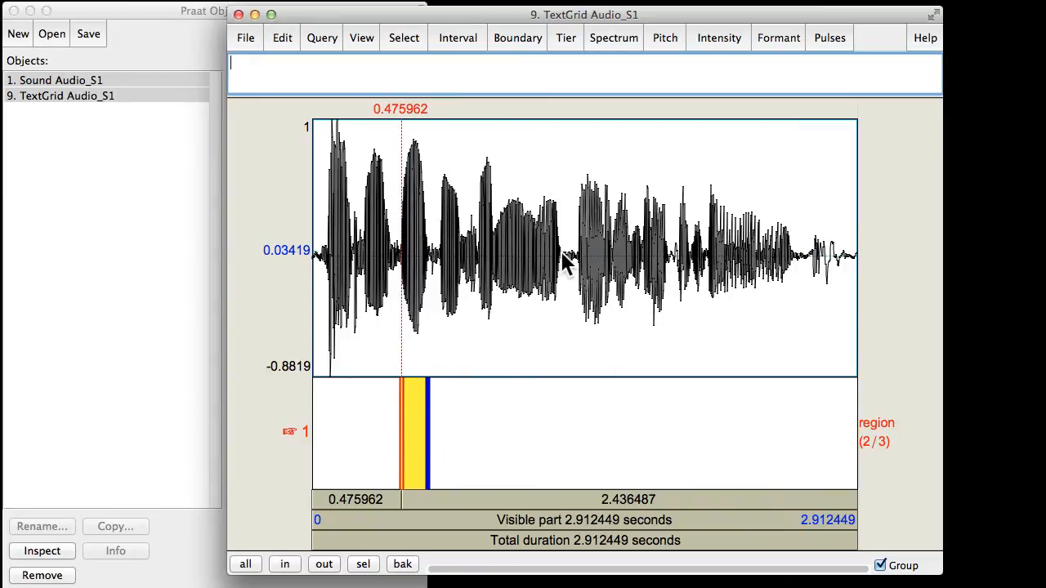
pyautogui.moveTo(560, 257); pyautogui.dragTo(578, 265)
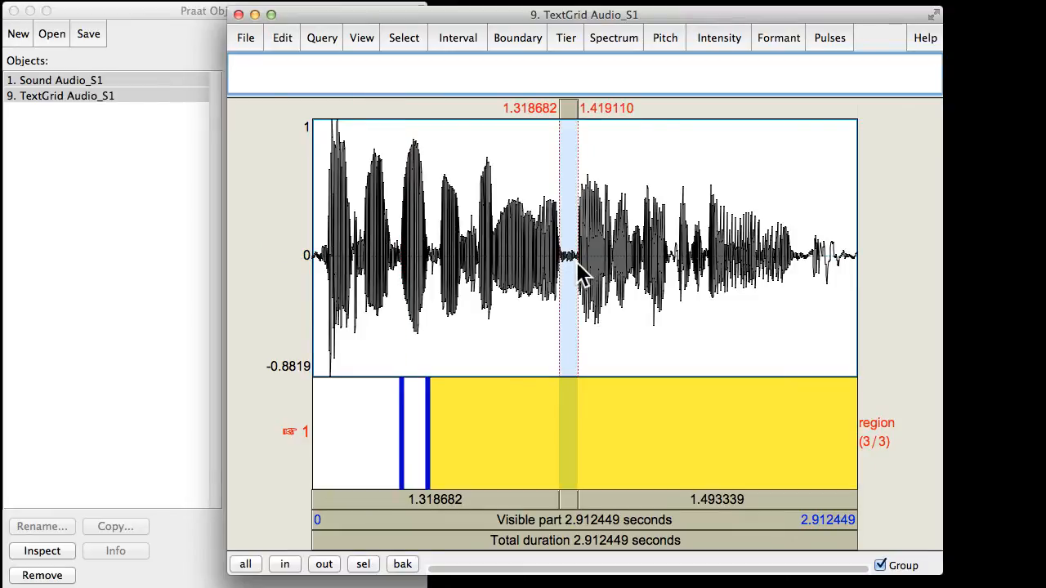
pyautogui.press('Return')
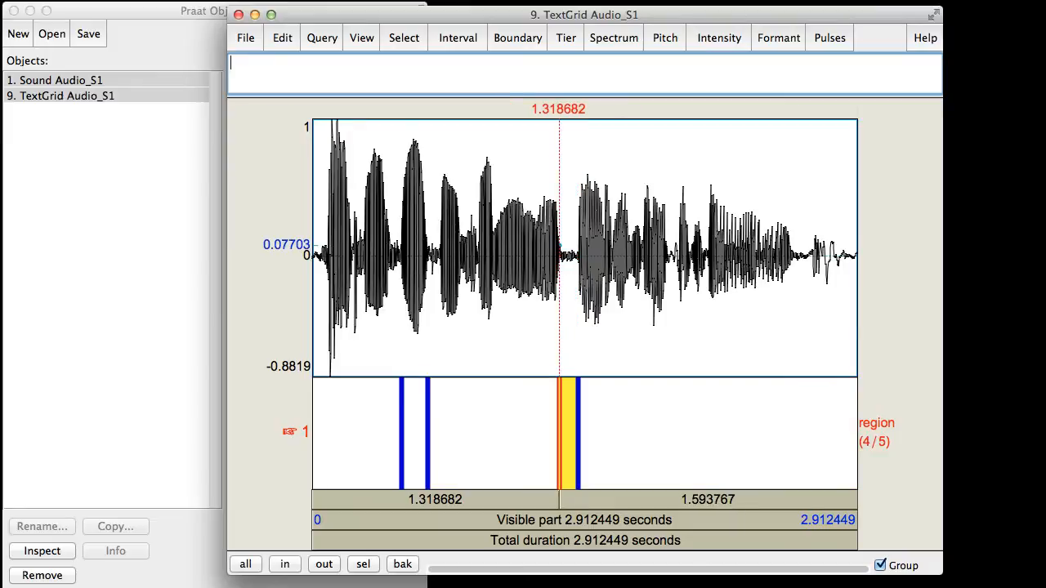
# Select the marked pause interval on the region tier, zoom to the selection and play it
pyautogui.click(568, 426)
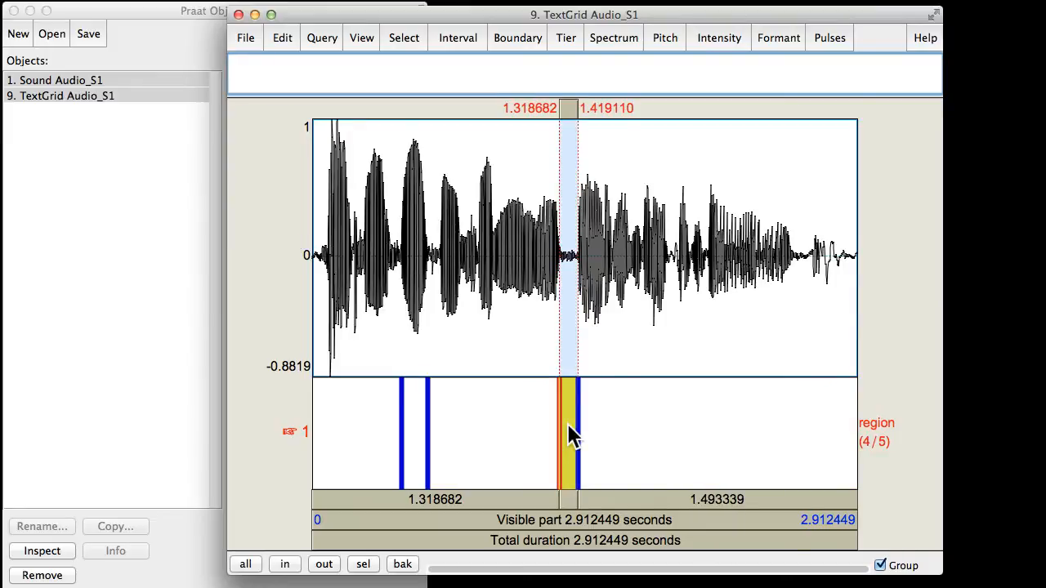
pyautogui.click(360, 39)
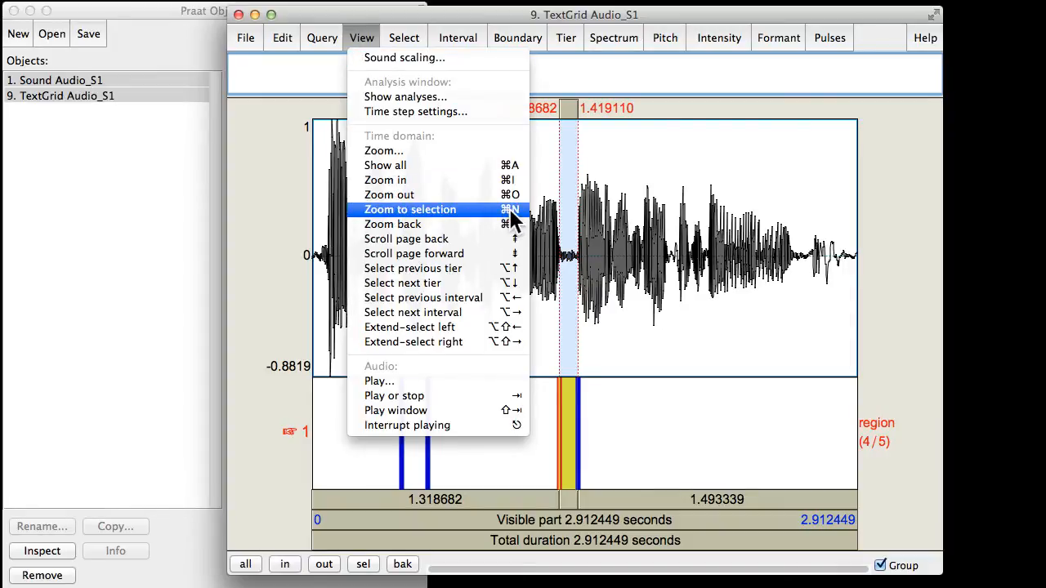
pyautogui.click(566, 394)
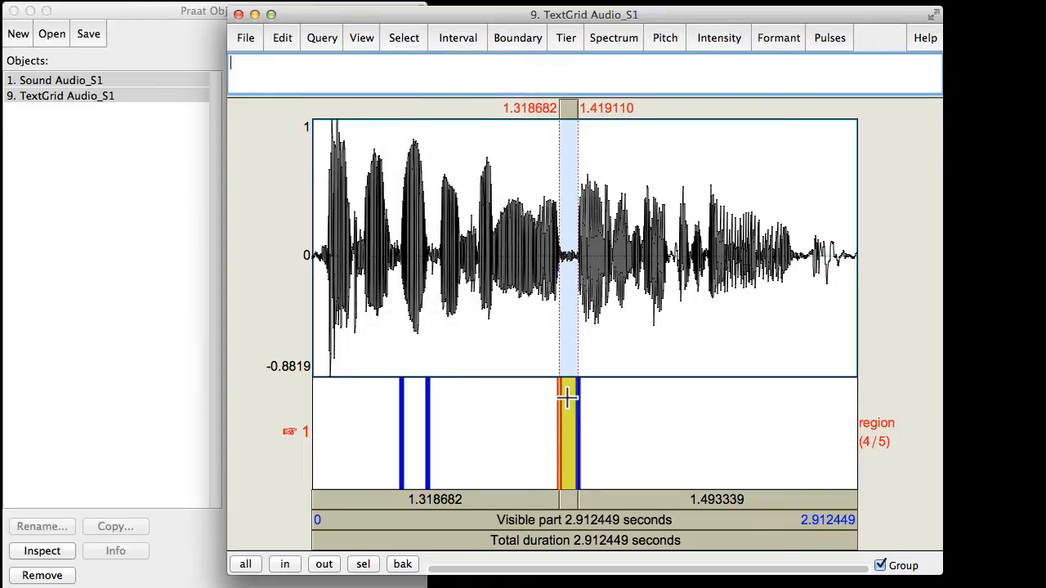
pyautogui.press('super+n')
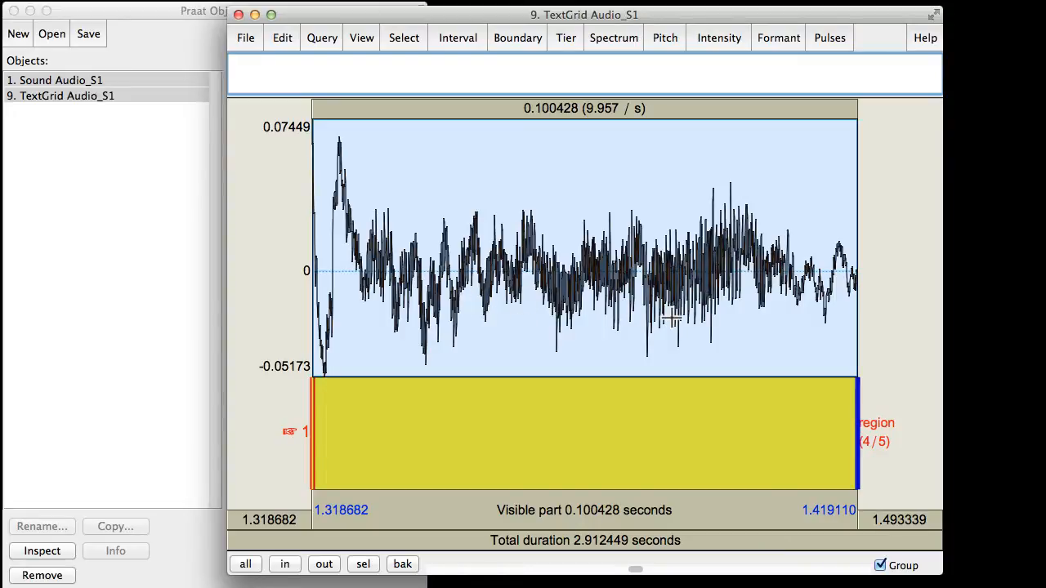
pyautogui.press('Tab')
pyautogui.press('Tab')
# Zoom out around the marked pause and move its start boundary on the region tier to about 1.328 s
pyautogui.click(361, 39)
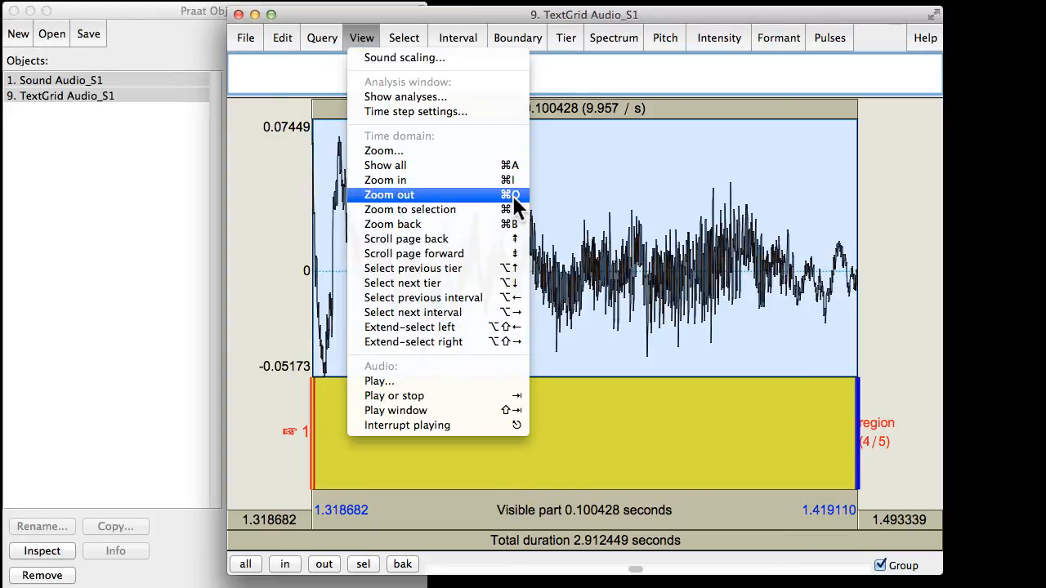
pyautogui.click(558, 413)
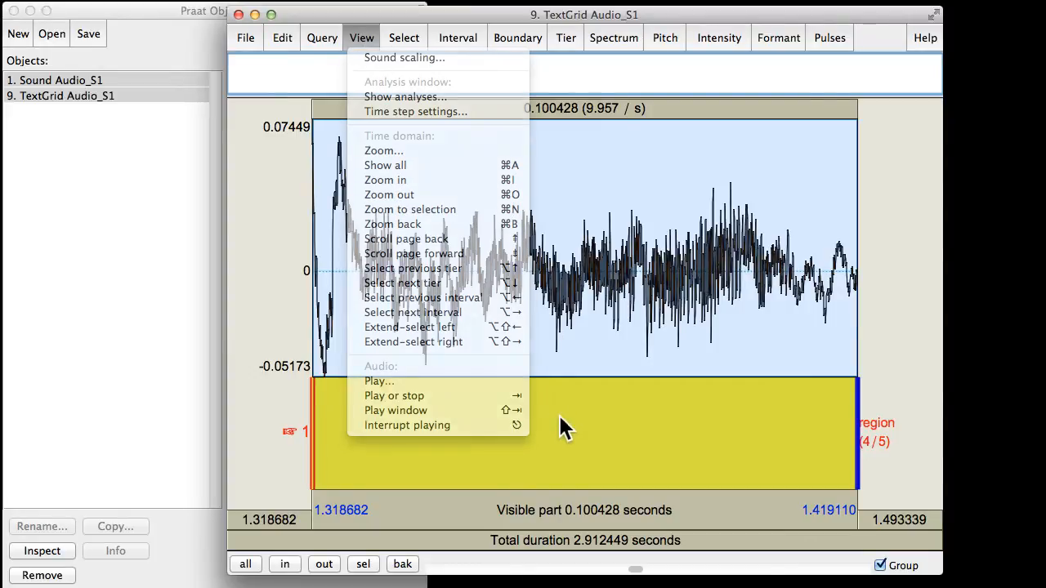
pyautogui.press('super+o')
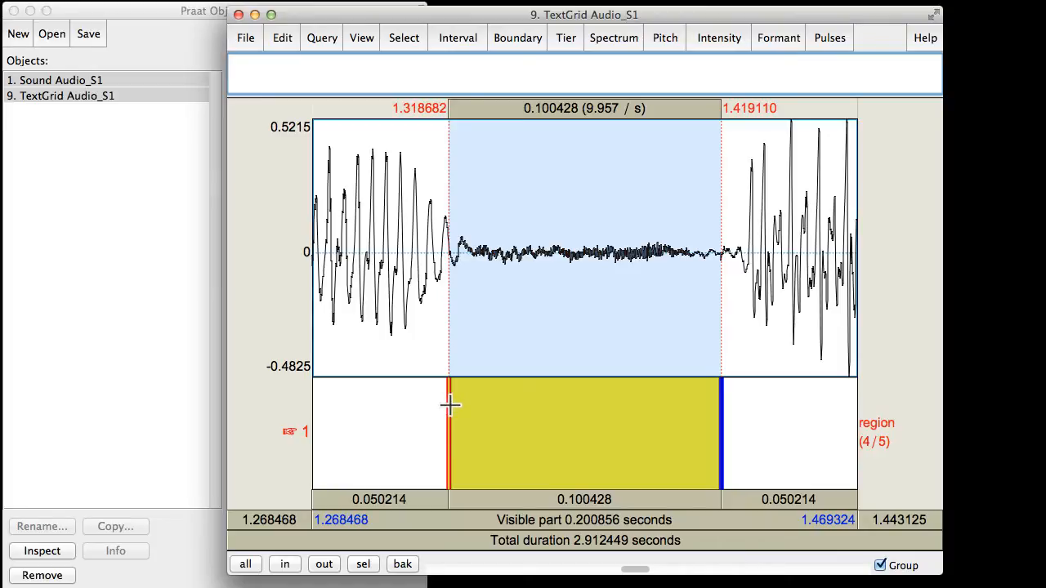
pyautogui.click(721, 423)
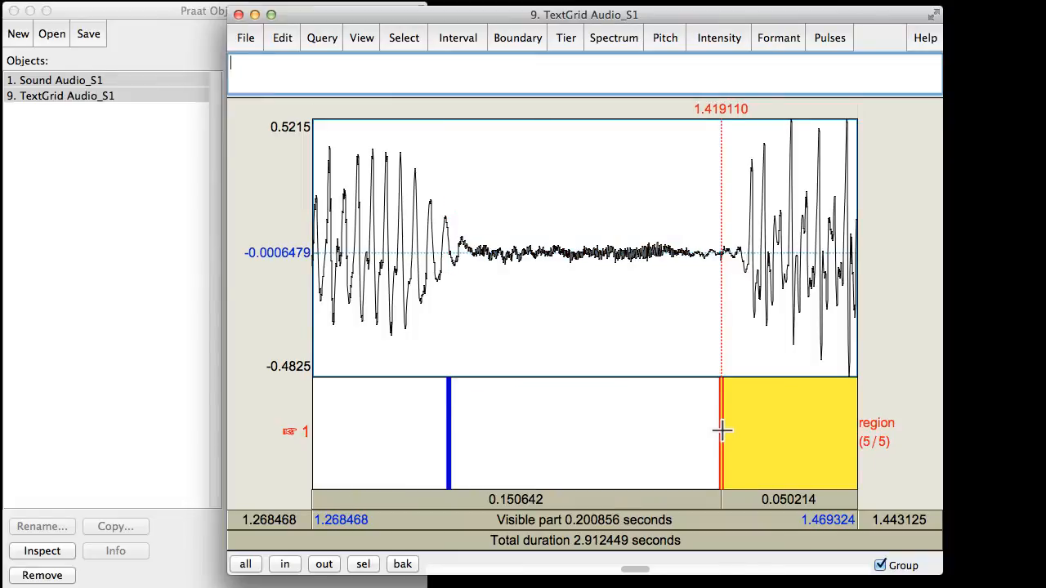
pyautogui.click(448, 417)
pyautogui.moveTo(448, 417); pyautogui.dragTo(472, 429)
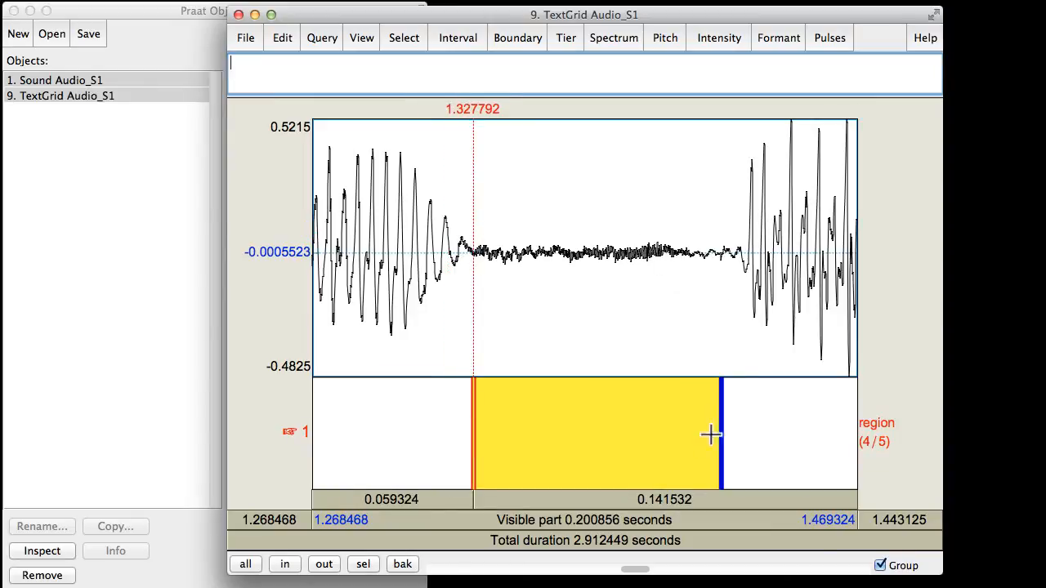
# Select and play the adjusted pause interval on the region tier, and label it "fricative"
pyautogui.click(635, 429)
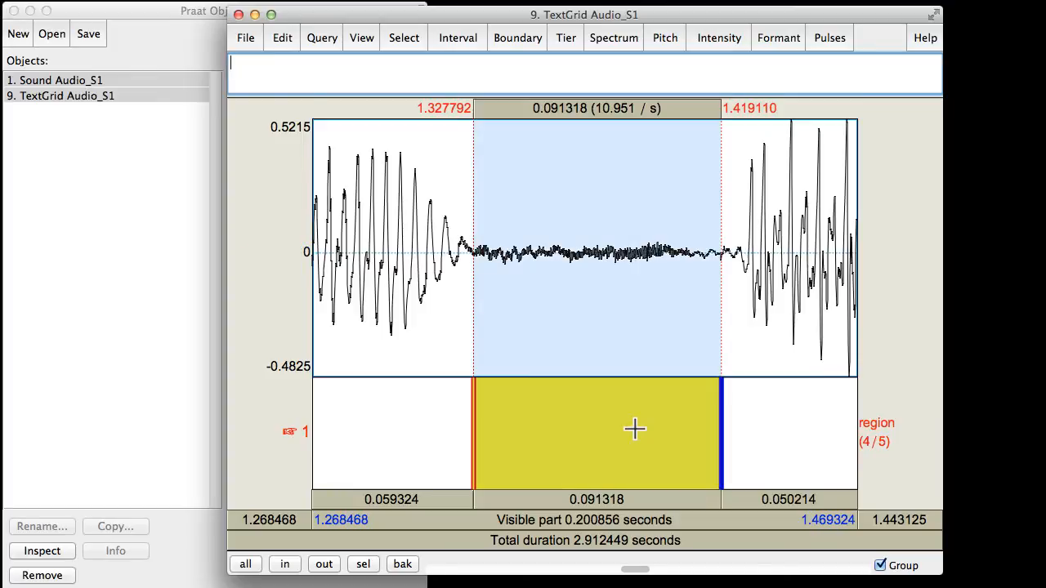
pyautogui.press('Tab')
pyautogui.press('Tab')
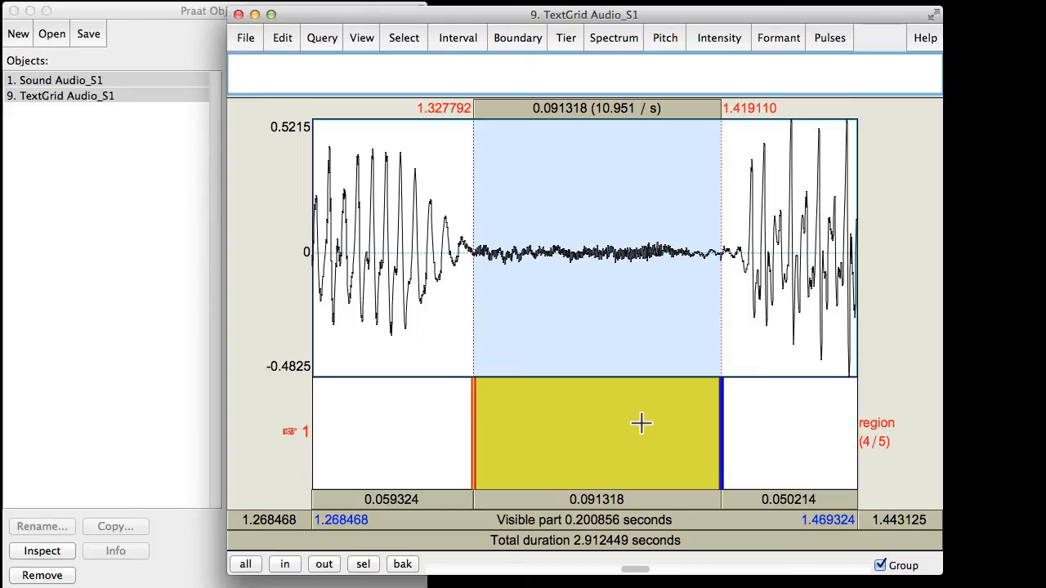
pyautogui.write('fricative')
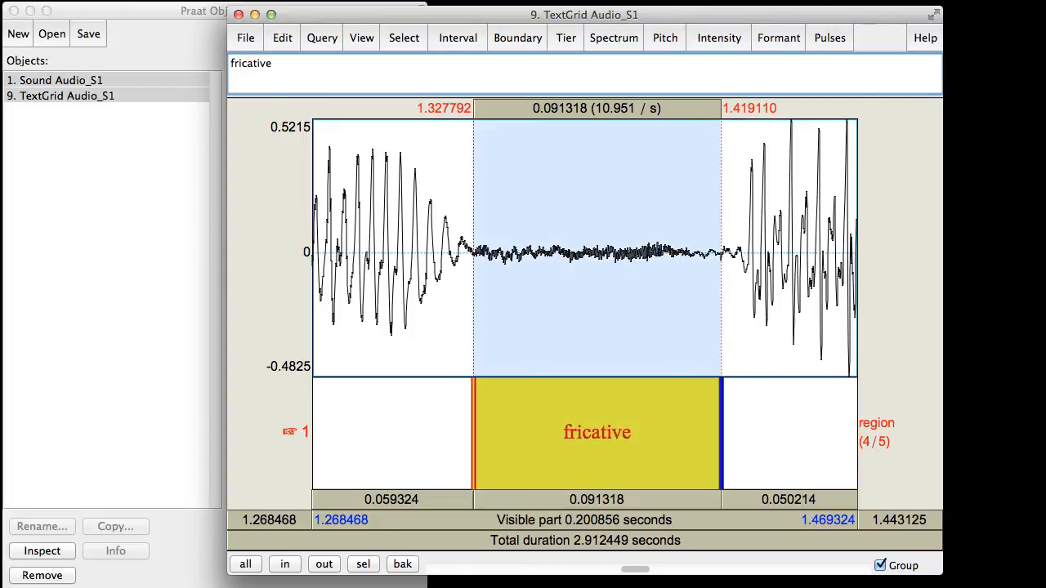
pyautogui.press('Tab')
# Examine the noise waveform inside the fricative at about 1.360–1.382 s and 1.367–1.376 s, and return to the whole recording
pyautogui.moveTo(560, 229); pyautogui.dragTo(619, 242)
pyautogui.press('super+n')
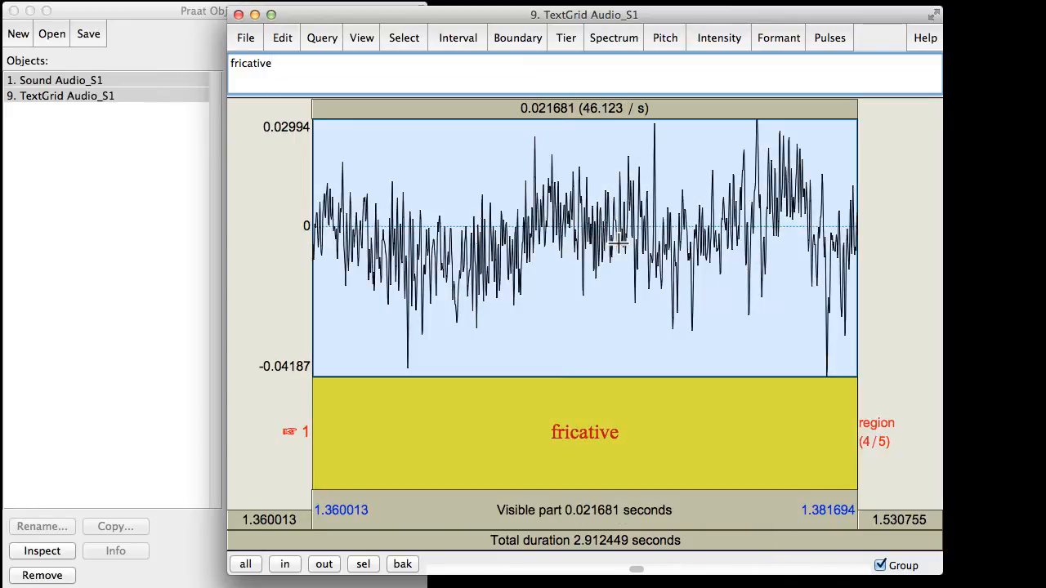
pyautogui.moveTo(496, 204); pyautogui.dragTo(717, 255)
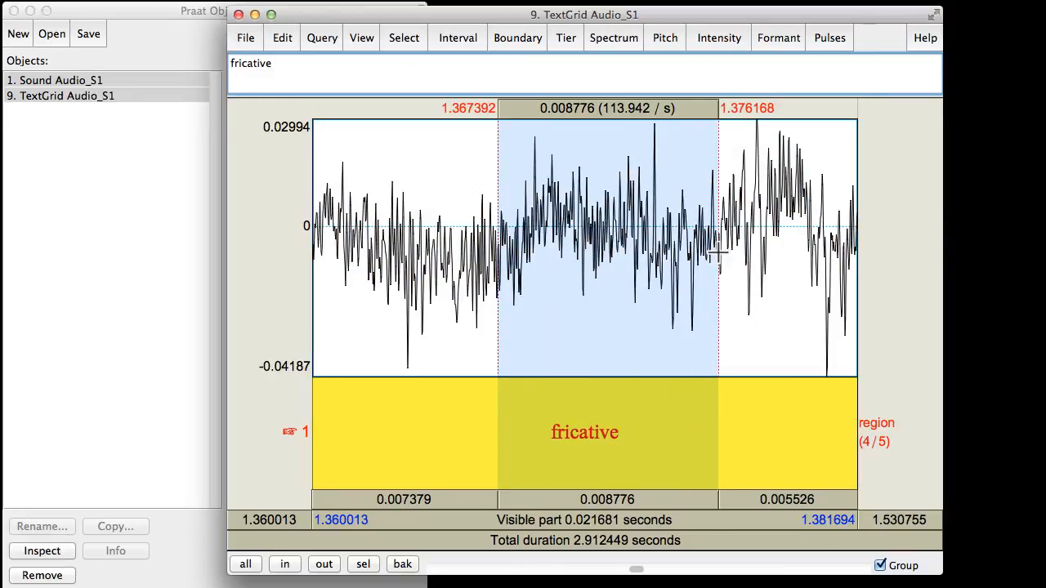
pyautogui.press('super+n')
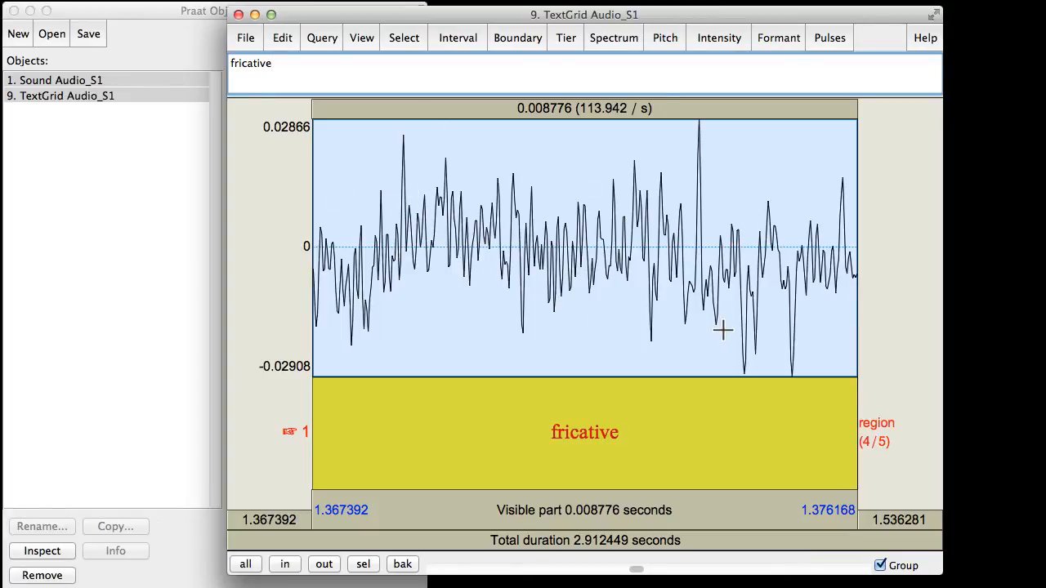
pyautogui.press('super+a')
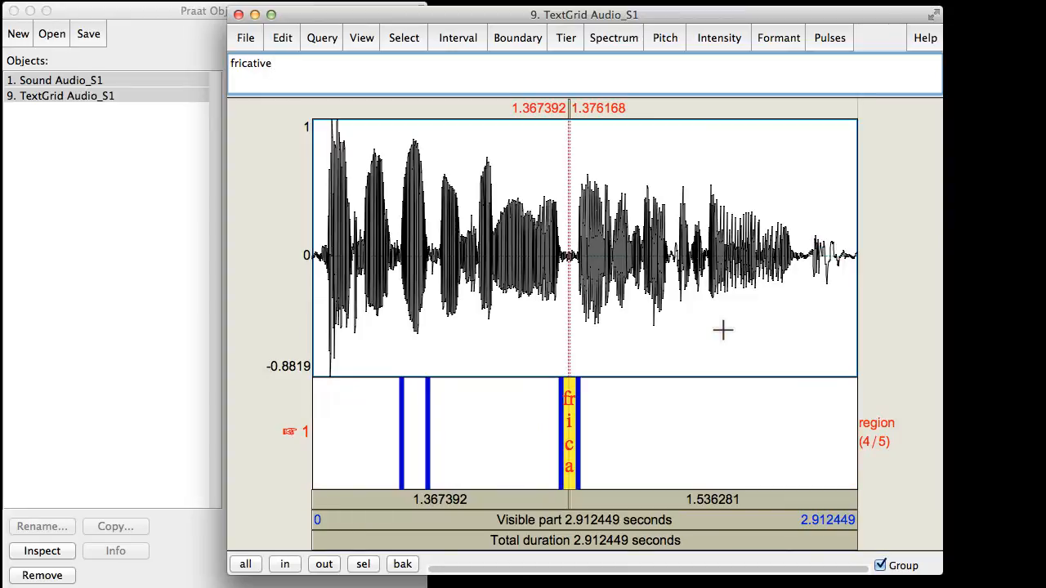
# Play the interval around the third large peak and the stretch from about 0.087 to 0.795 s, and label the interval "or"
pyautogui.click(570, 435)
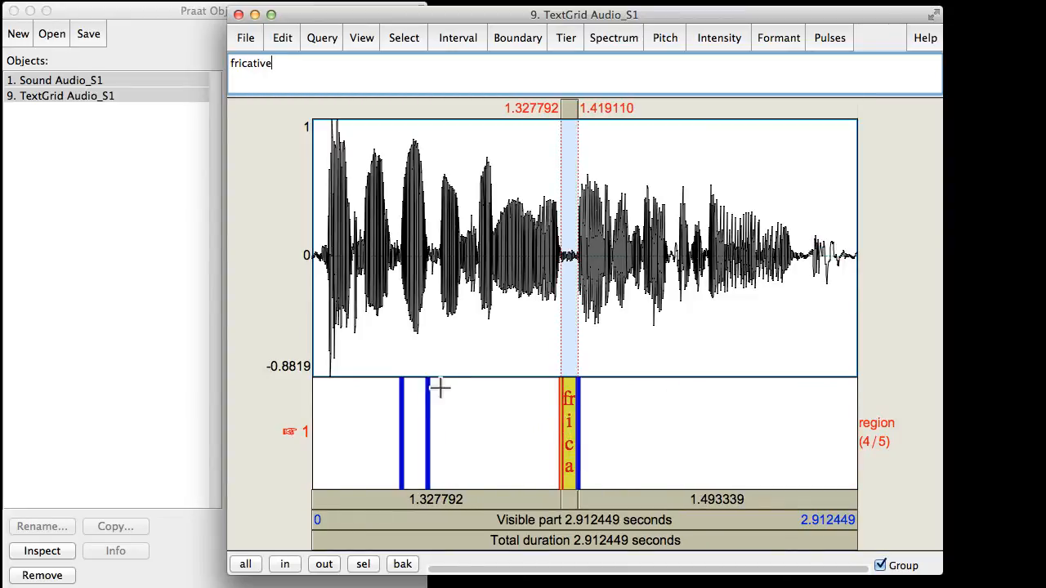
pyautogui.click(412, 399)
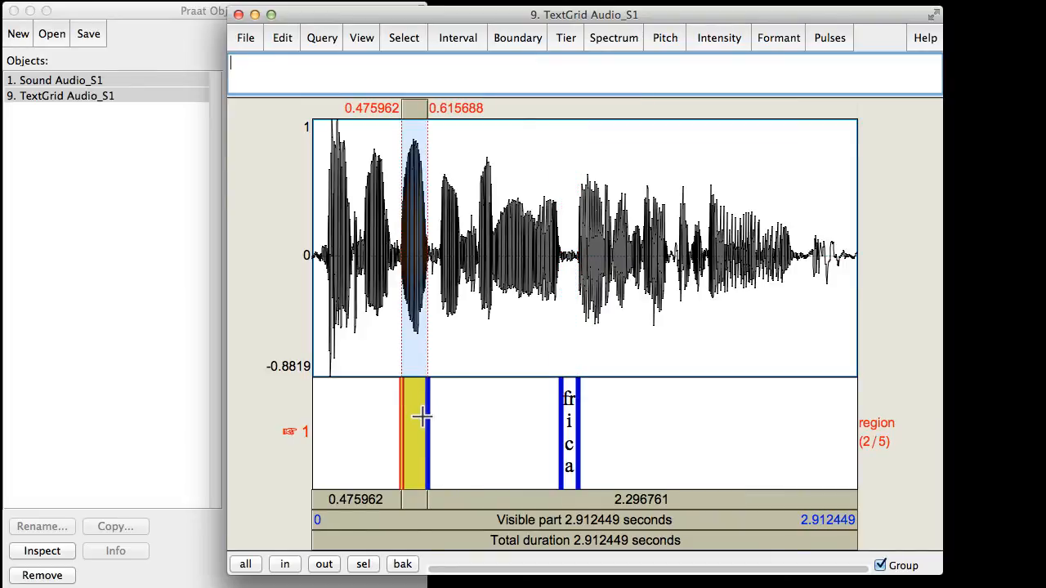
pyautogui.press('Tab')
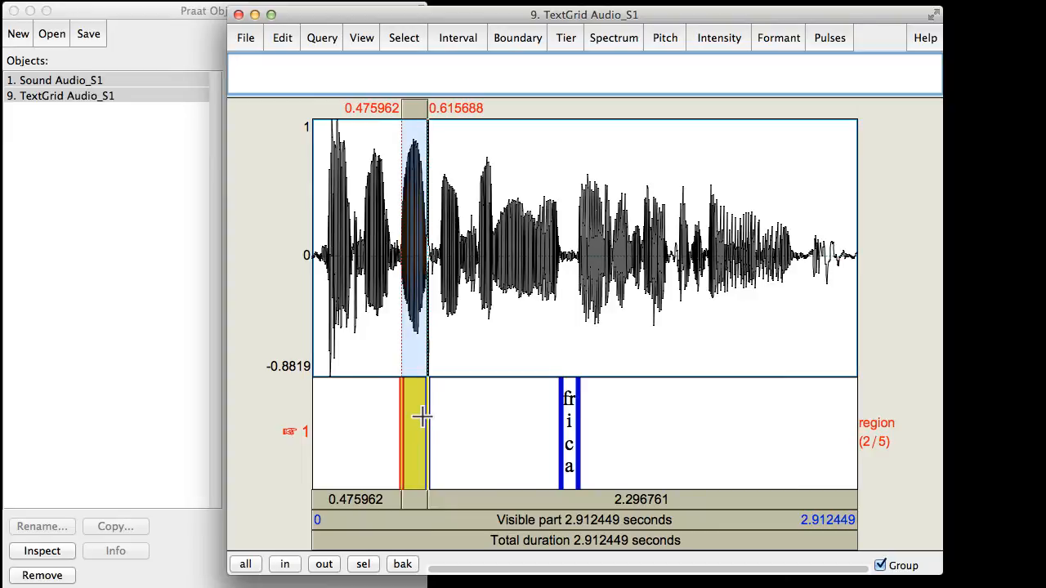
pyautogui.press('Tab')
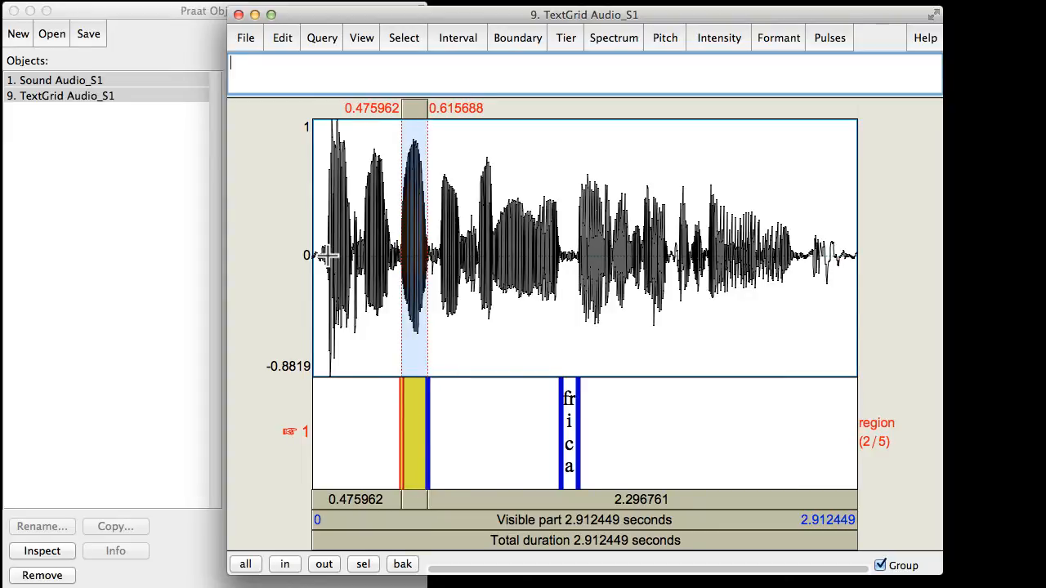
pyautogui.moveTo(329, 256); pyautogui.dragTo(463, 272)
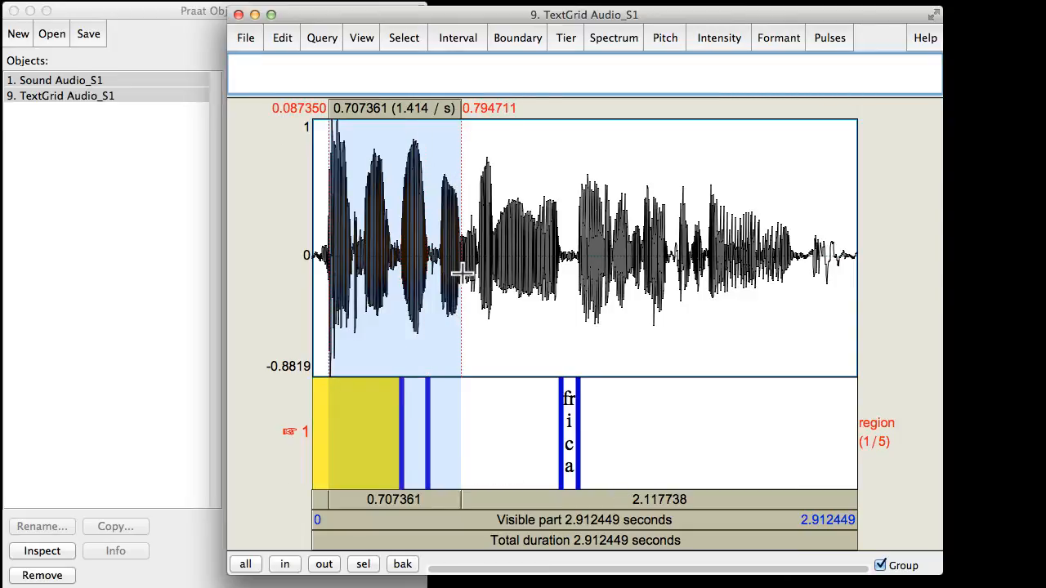
pyautogui.press('Tab')
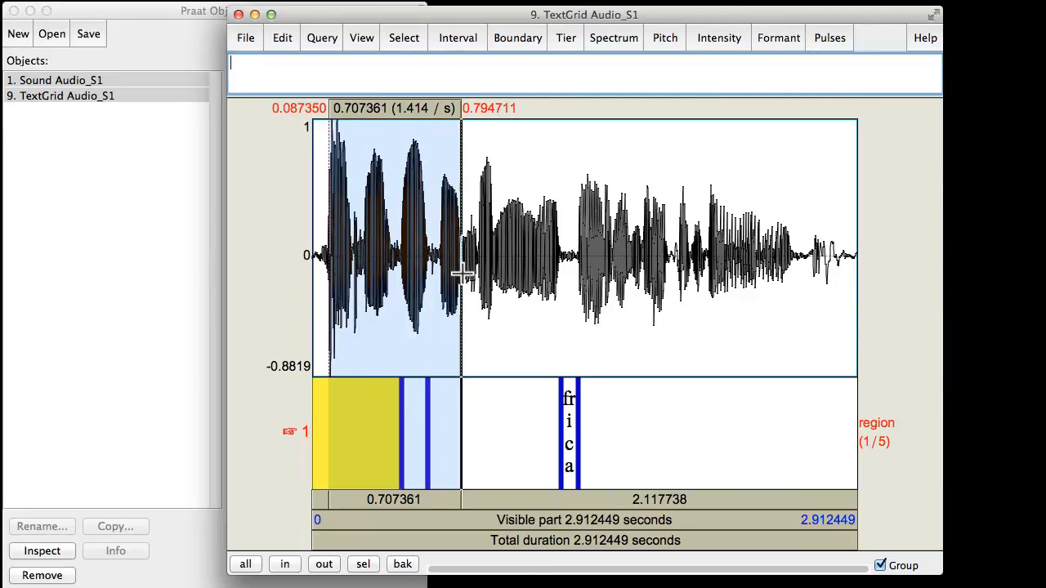
pyautogui.click(416, 404)
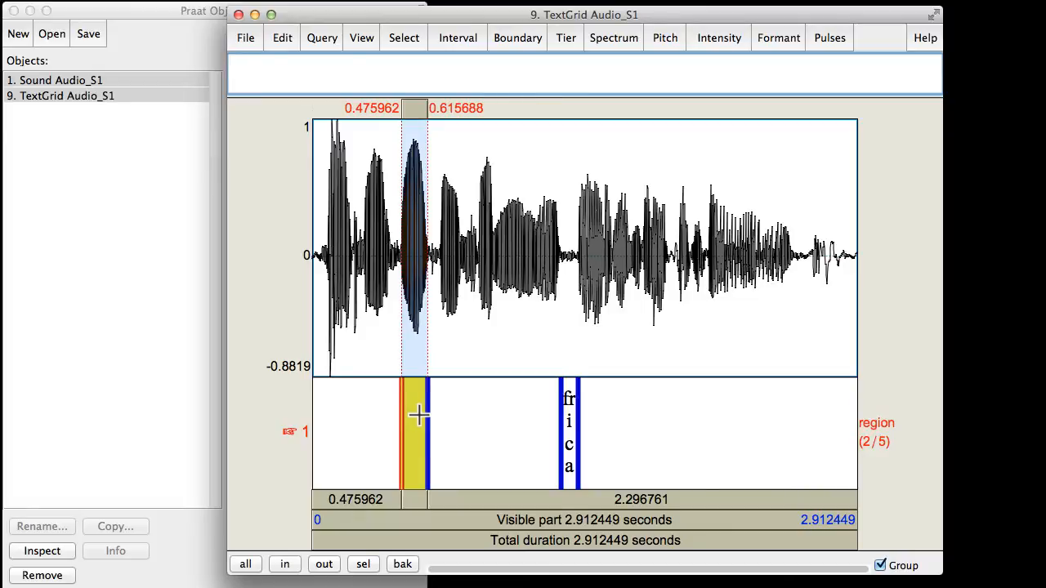
pyautogui.write('or')
# Zoom to the "or" interval and to its portion at about 0.491–0.542 s to examine the repeating waveform
pyautogui.press('super+n')
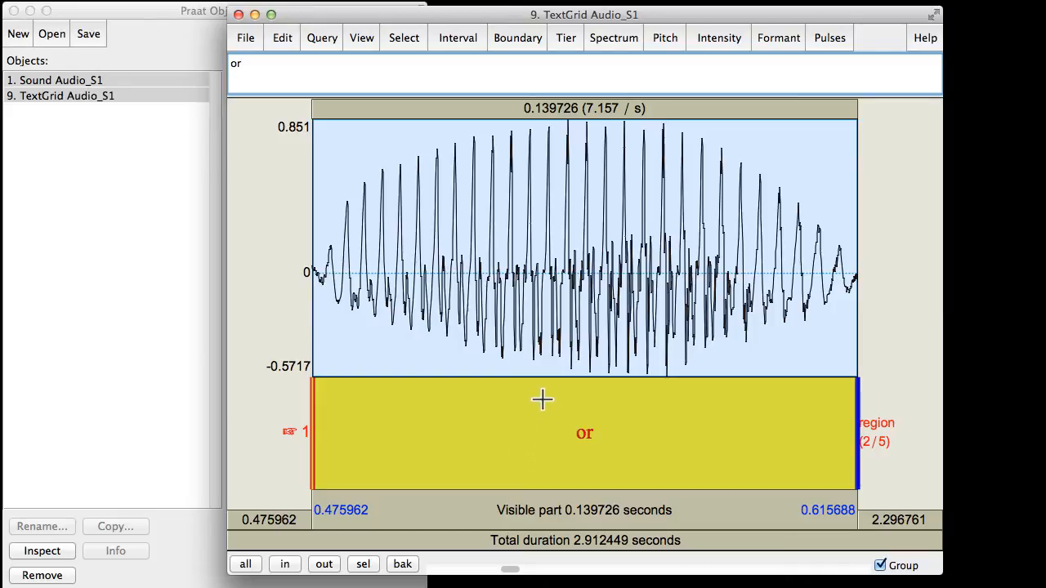
pyautogui.moveTo(475, 172); pyautogui.dragTo(552, 194)
pyautogui.moveTo(371, 163); pyautogui.dragTo(570, 202)
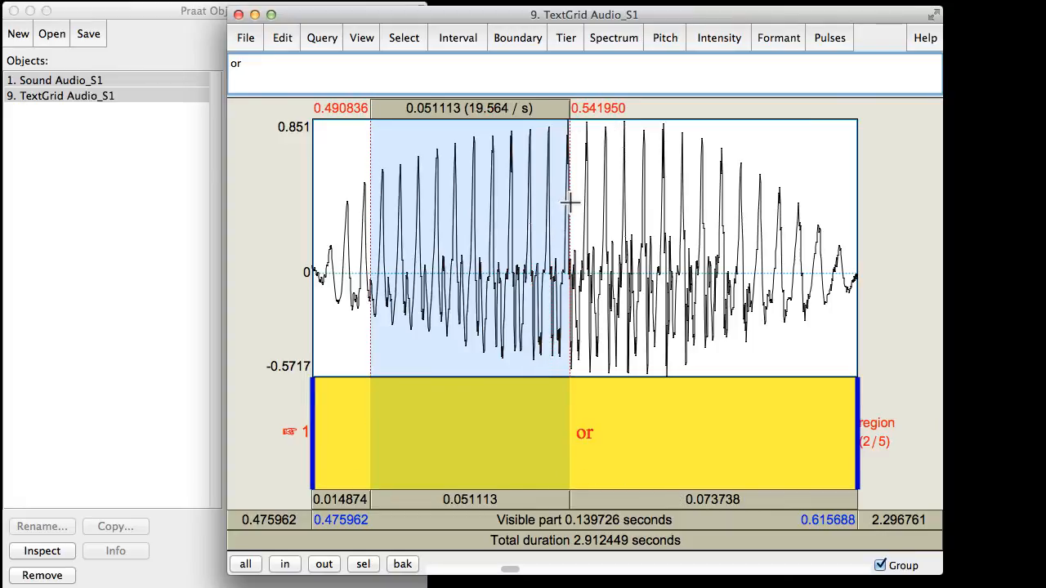
pyautogui.press('super+n')
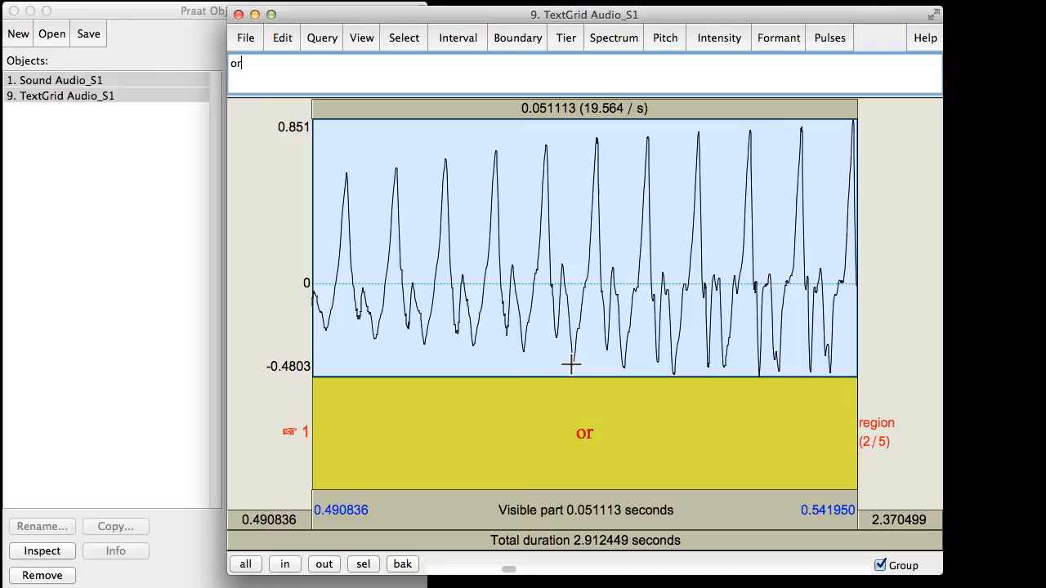
# Try to show pulses on the waveform of the "or" interval, and return the view to the whole recording
pyautogui.click(554, 424)
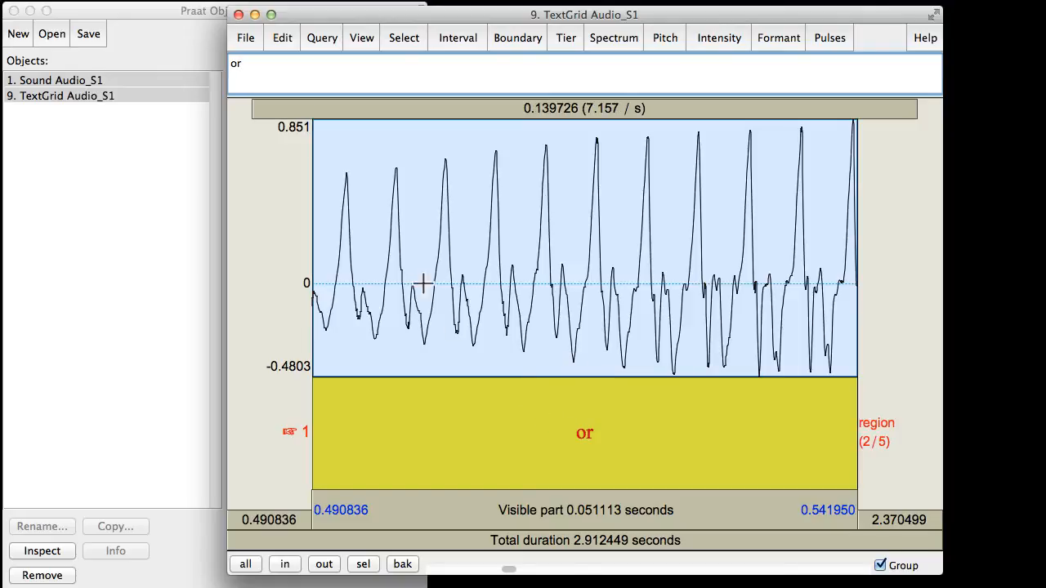
pyautogui.click(830, 37)
pyautogui.click(845, 63)
pyautogui.click(830, 37)
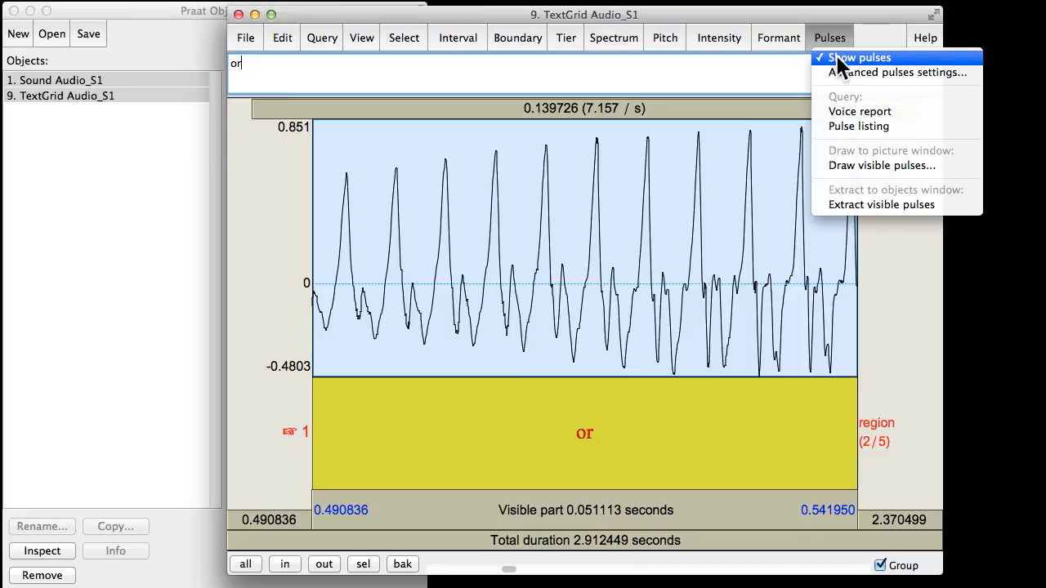
pyautogui.click(746, 274)
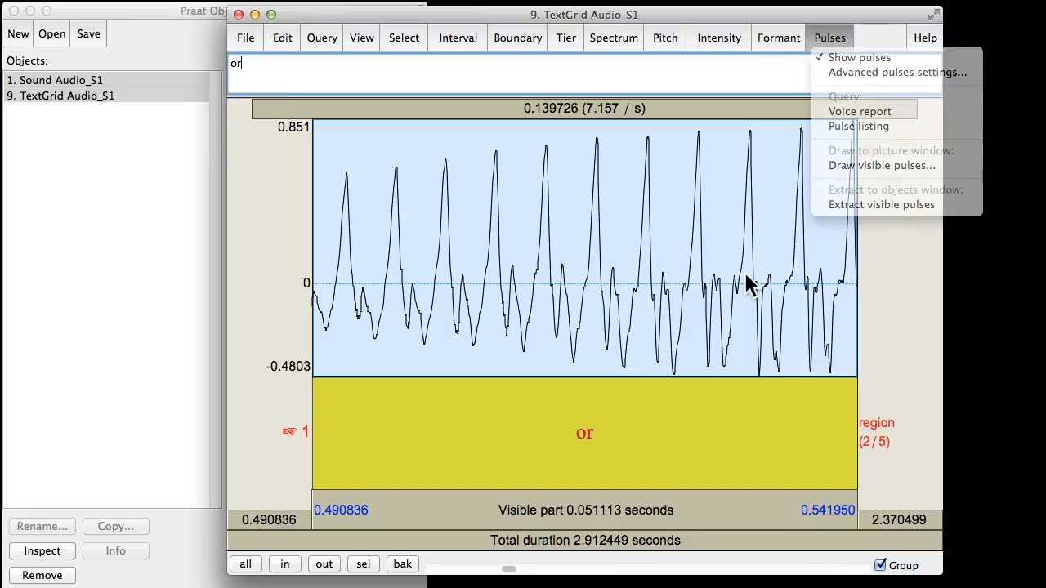
pyautogui.click(361, 38)
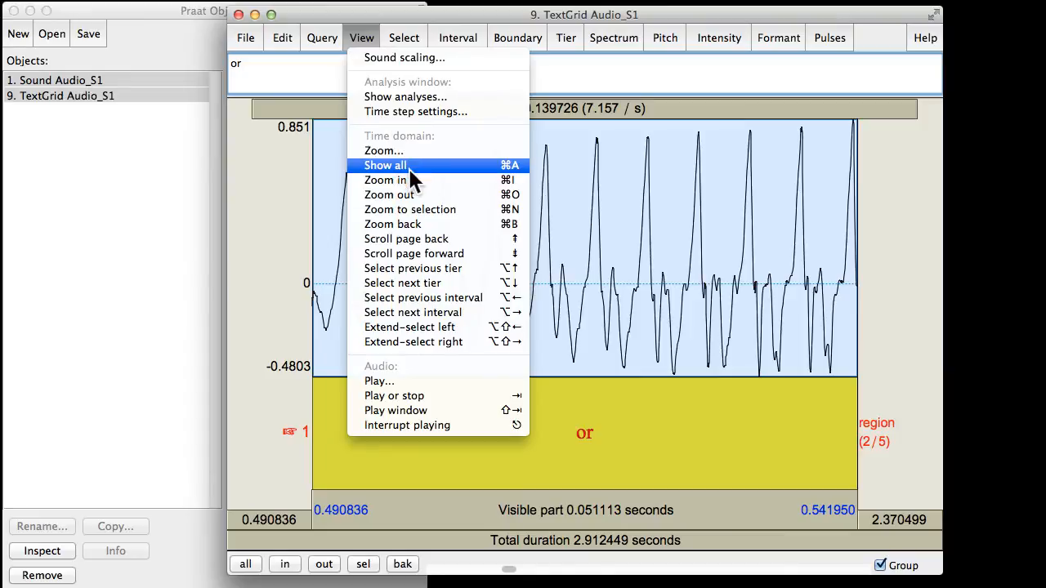
pyautogui.click(607, 183)
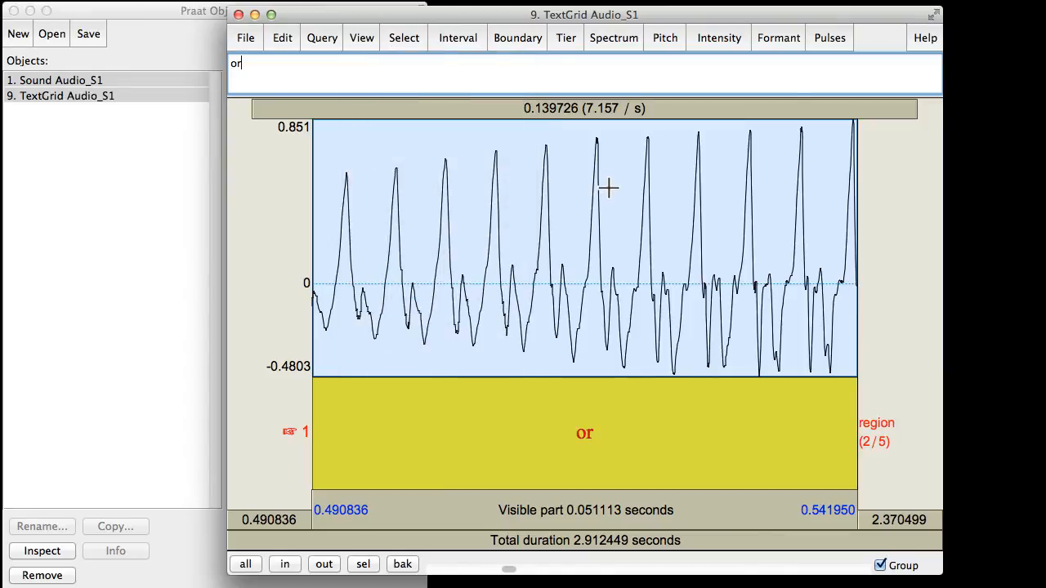
pyautogui.press('super+a')
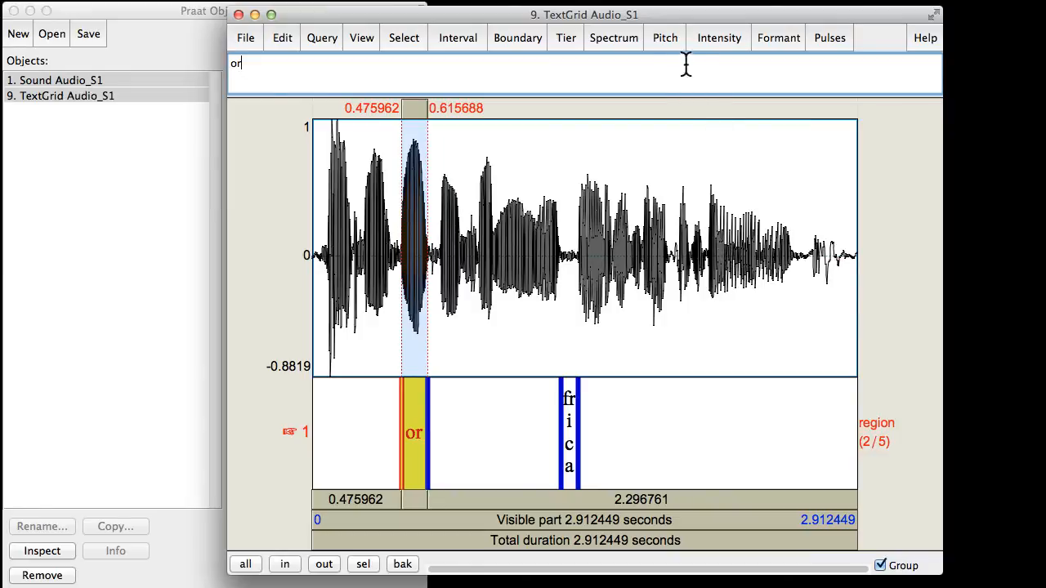
pyautogui.click(834, 38)
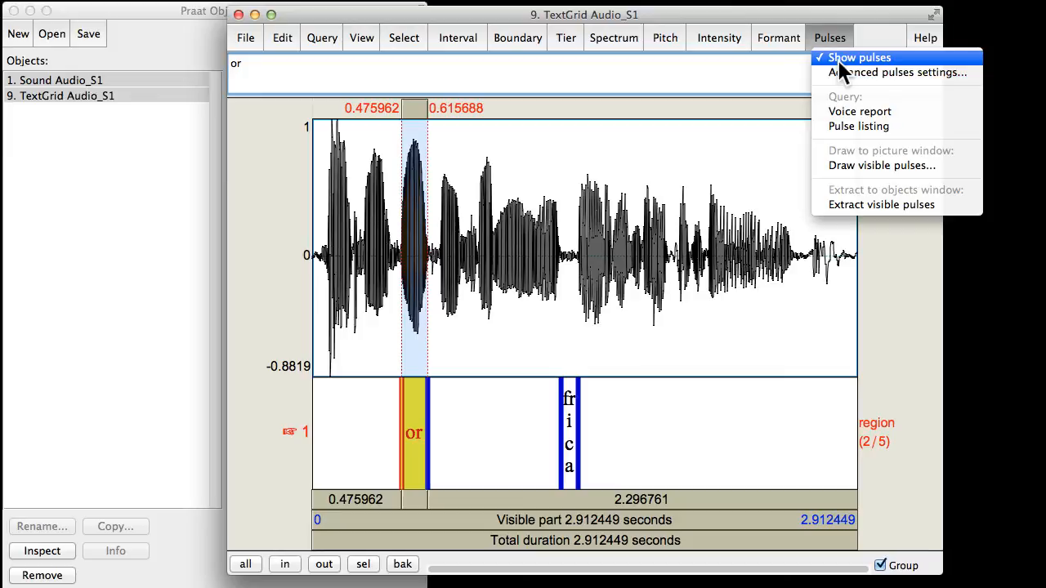
pyautogui.click(152, 196)
# Open Sound Audio_S1 alone in its own editor, and zoom the TextGrid editor to the "or" interval
pyautogui.click(152, 196)
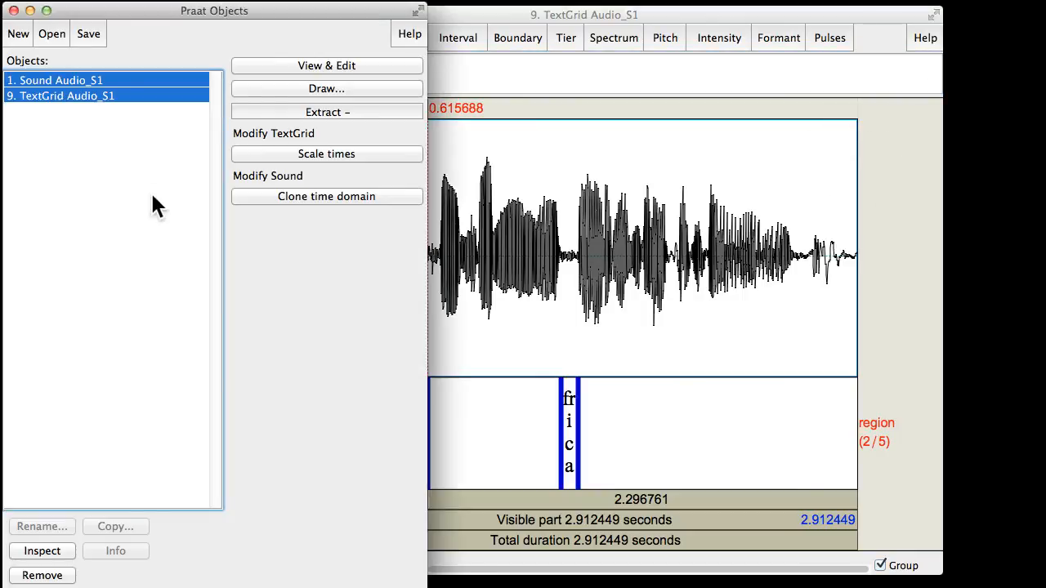
pyautogui.click(114, 95)
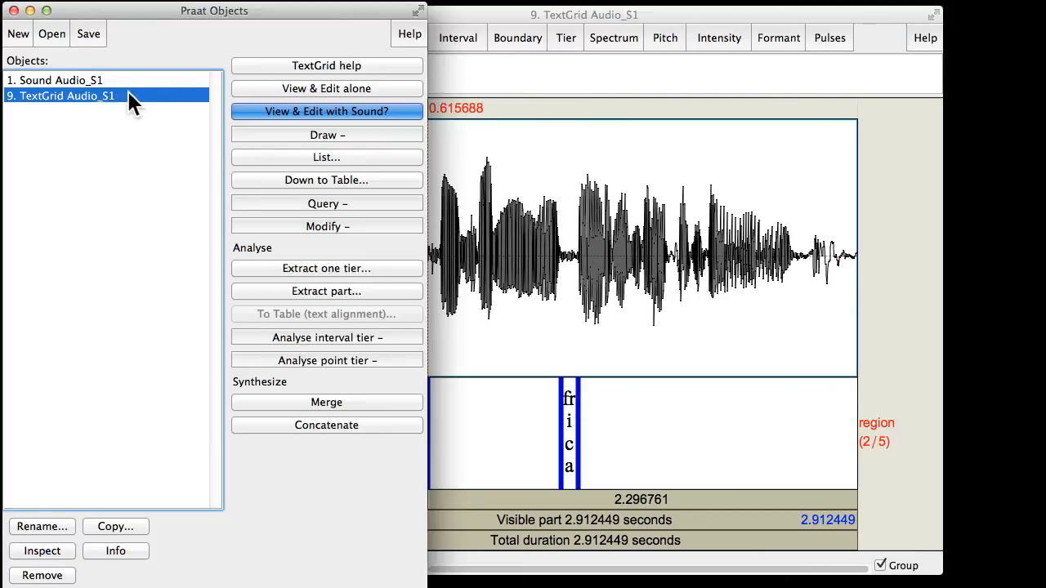
pyautogui.click(79, 78)
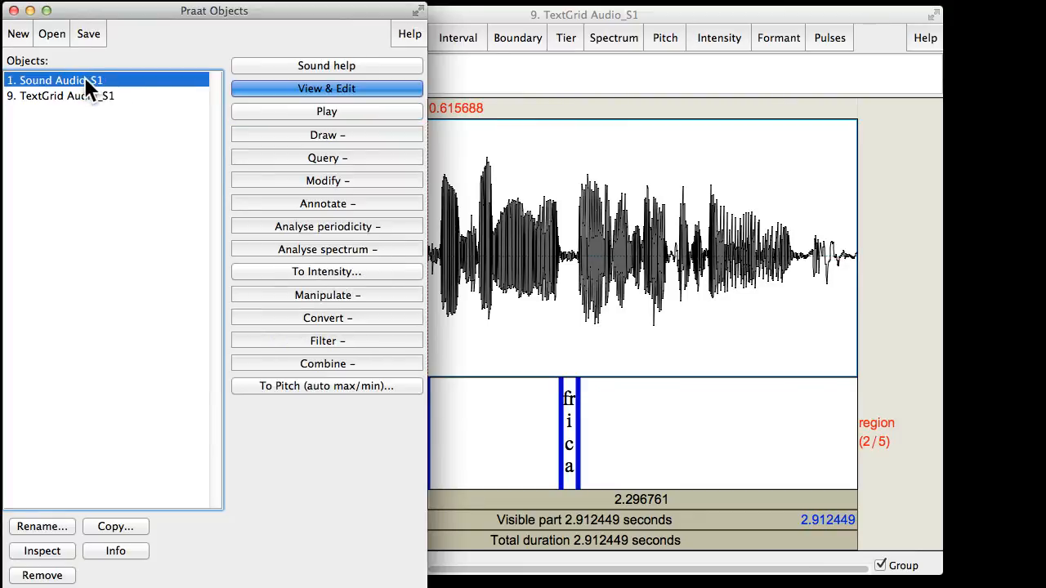
pyautogui.click(285, 90)
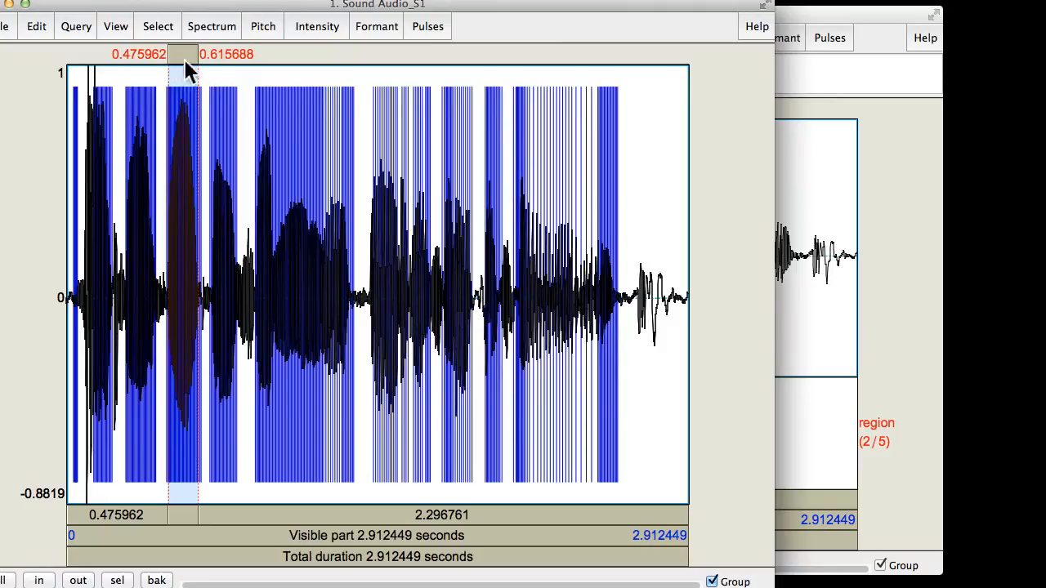
pyautogui.click(823, 21)
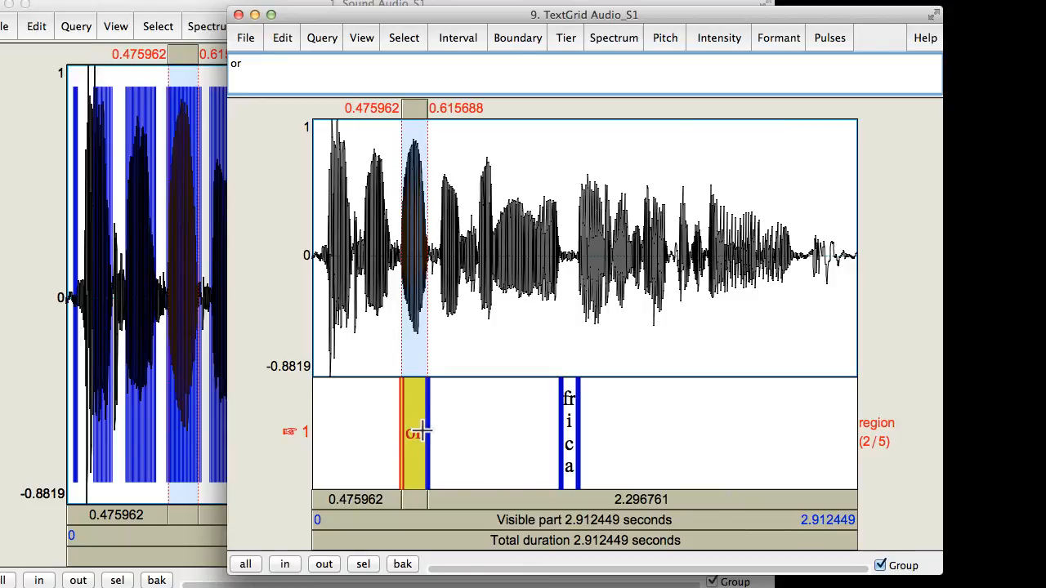
pyautogui.press('super+n')
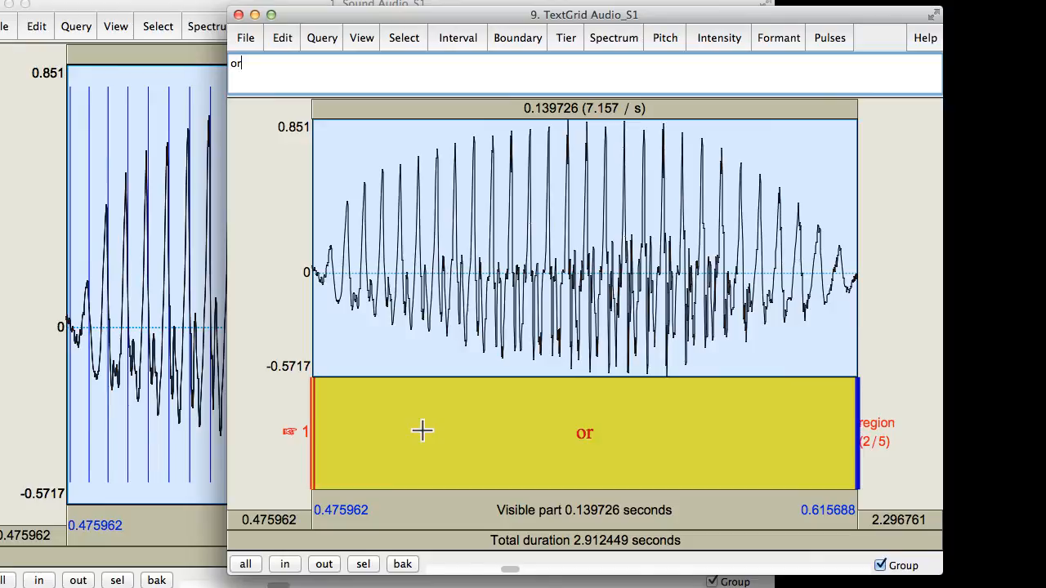
# Bring the Sound Audio_S1 editor forward, and switch to the browser to play the vocal cords video from 0:36 to 0:43 before returning to Praat
pyautogui.click(205, 14)
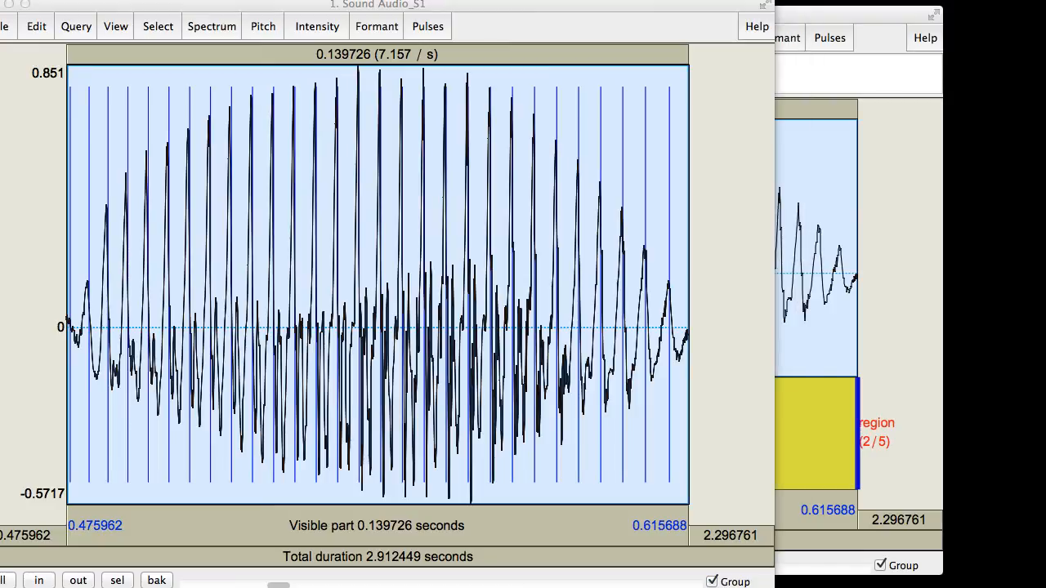
pyautogui.moveTo(0, 564); pyautogui.dragTo(525, 1)
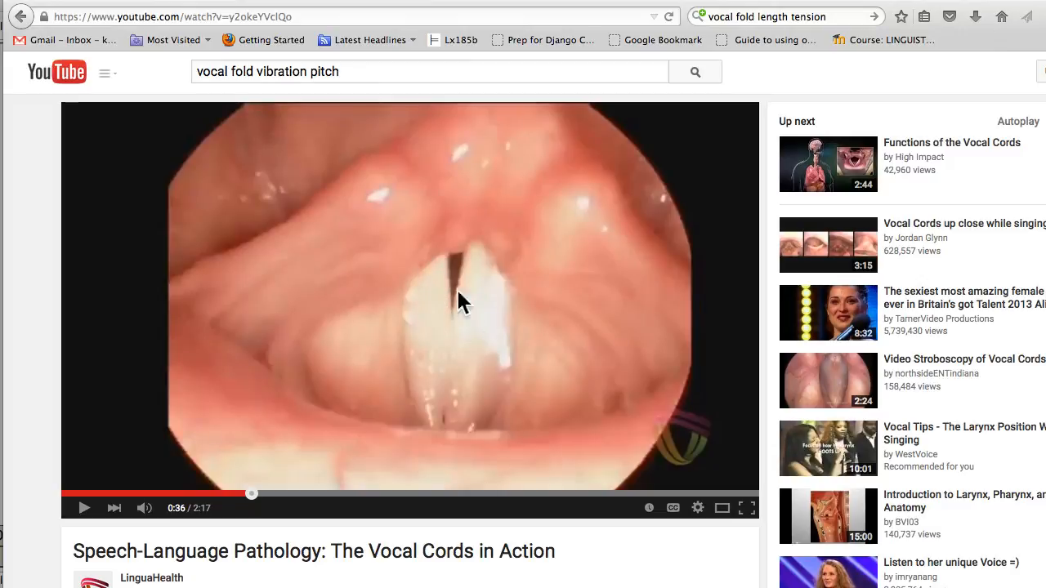
pyautogui.click(83, 508)
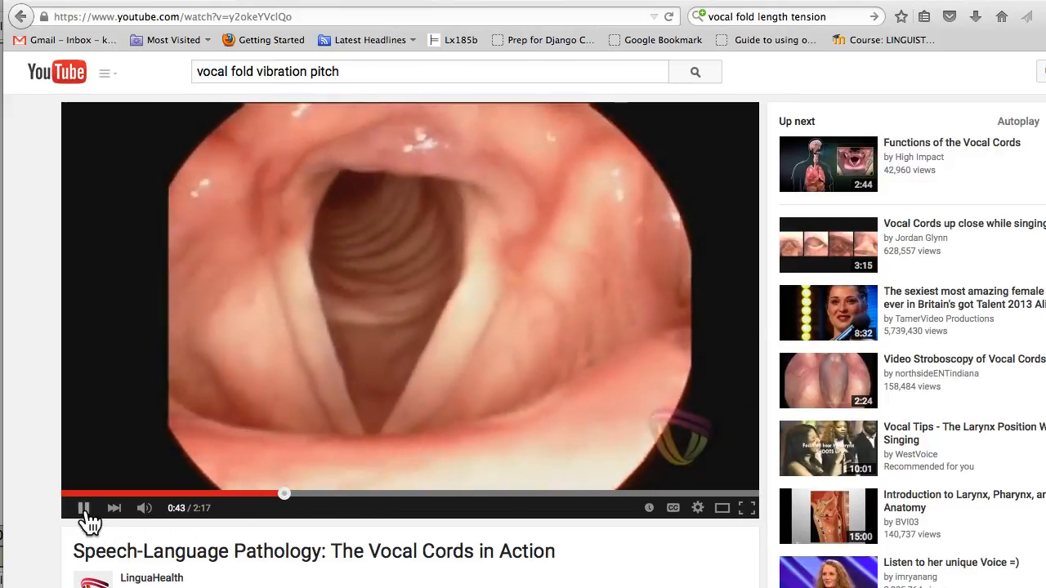
pyautogui.click(85, 511)
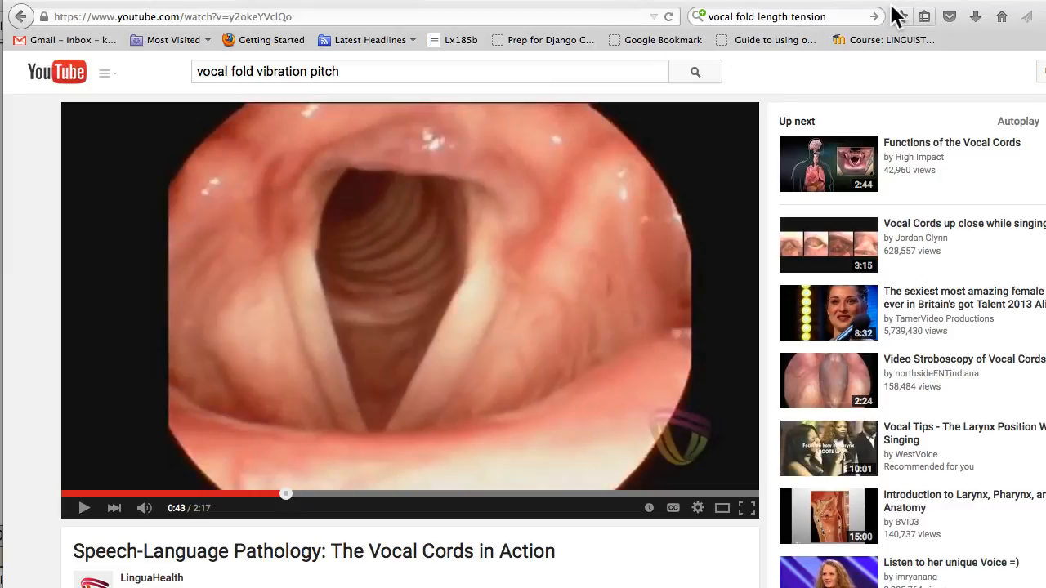
pyautogui.moveTo(897, 15); pyautogui.dragTo(0, 458)
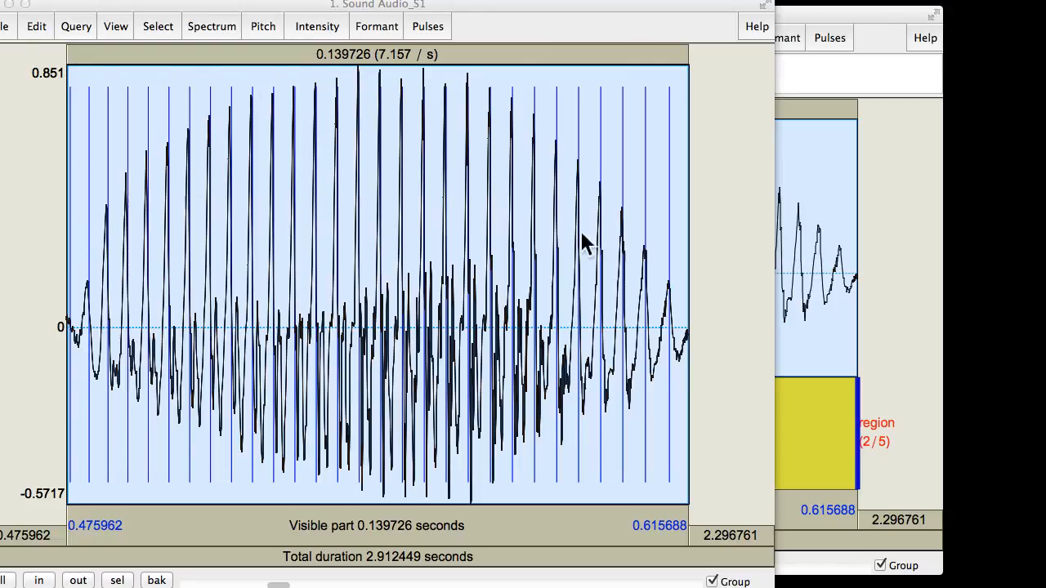
# Select one cycle between two neighbouring pulses in the Sound Audio_S1 waveform, from about 0.522 to 0.527 s
pyautogui.click(274, 163)
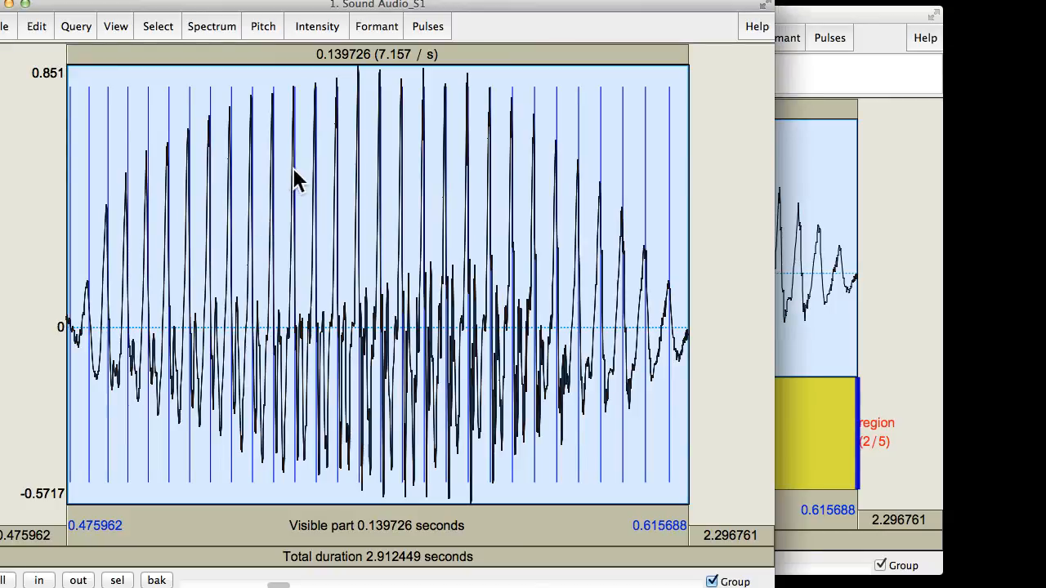
pyautogui.moveTo(273, 117); pyautogui.dragTo(296, 139)
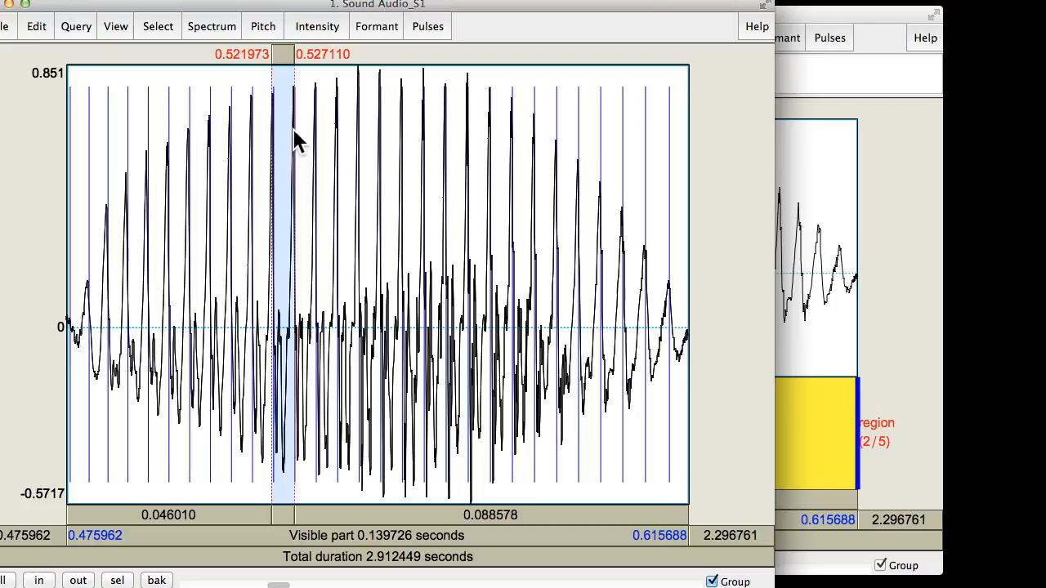
# Move the Sound Audio_S1 editor clear of the screen edge and close it, keeping the TextGrid editor open
pyautogui.moveTo(298, 14); pyautogui.dragTo(403, 24)
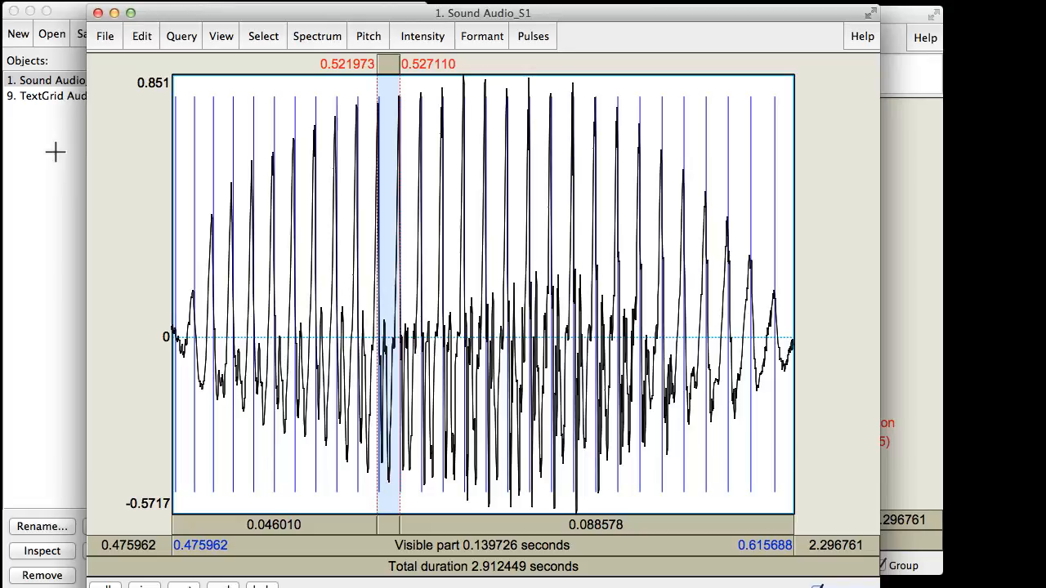
pyautogui.click(309, 205)
pyautogui.press('super+w')
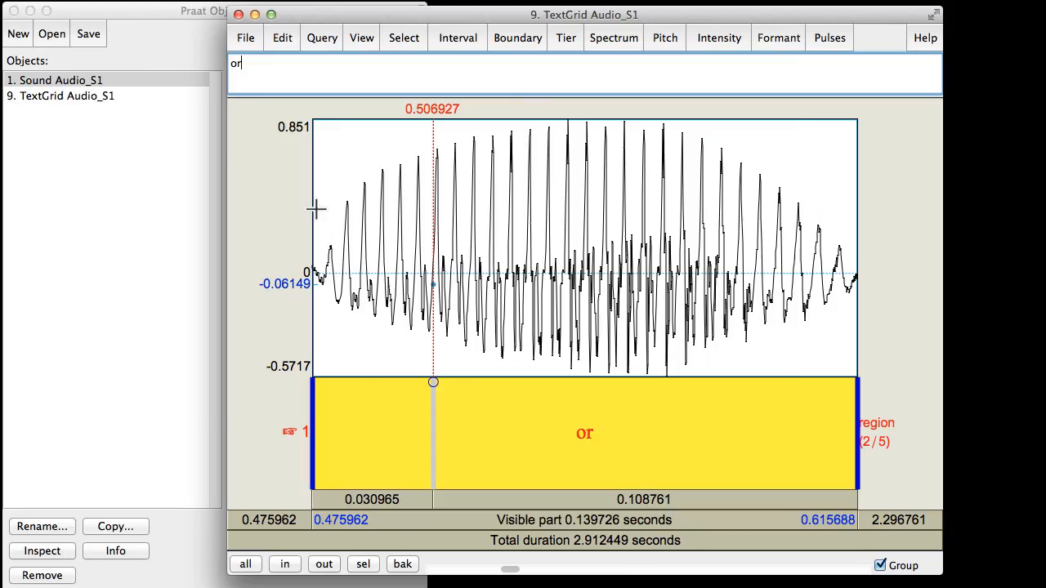
pyautogui.press('super+Tab')
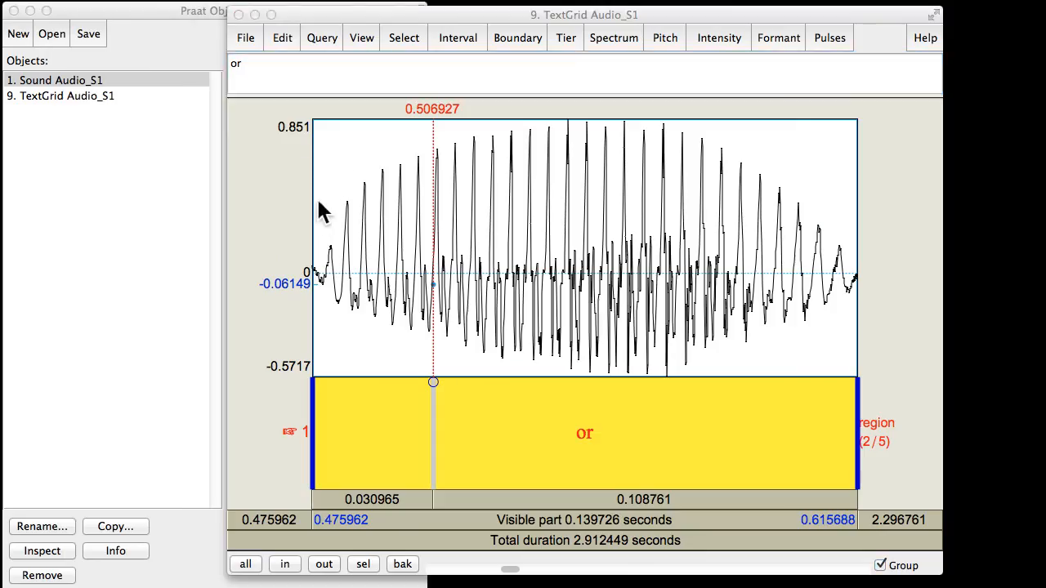